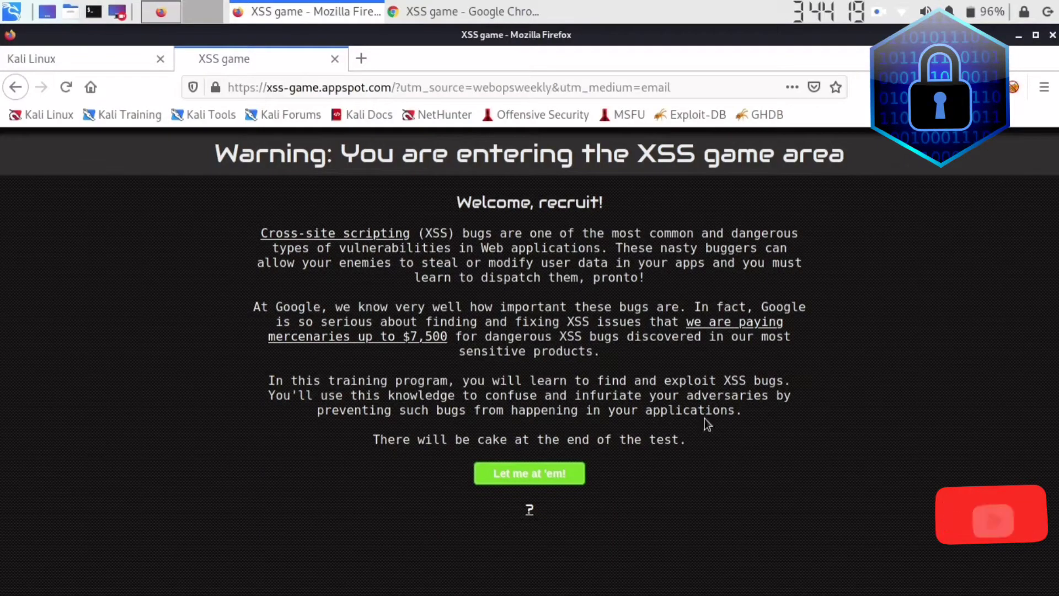
Step: Enter XSS game Level 1 and scroll down to the FourOrFour target frame
{"action": "left_click", "coordinate": [533, 476]}
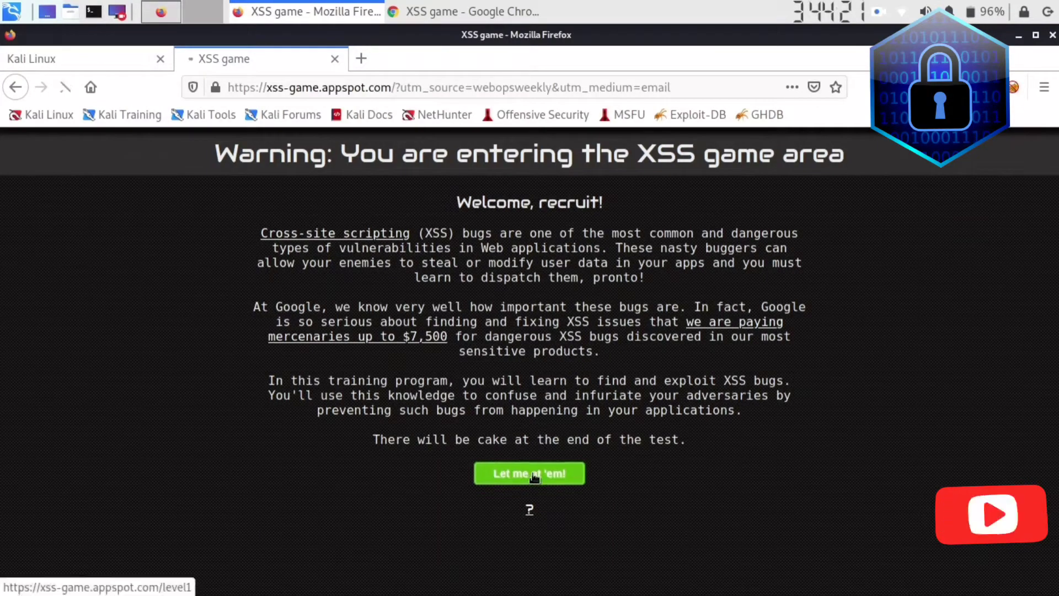
{"action": "scroll", "coordinate": [695, 317], "scroll_direction": "down", "scroll_amount": 3}
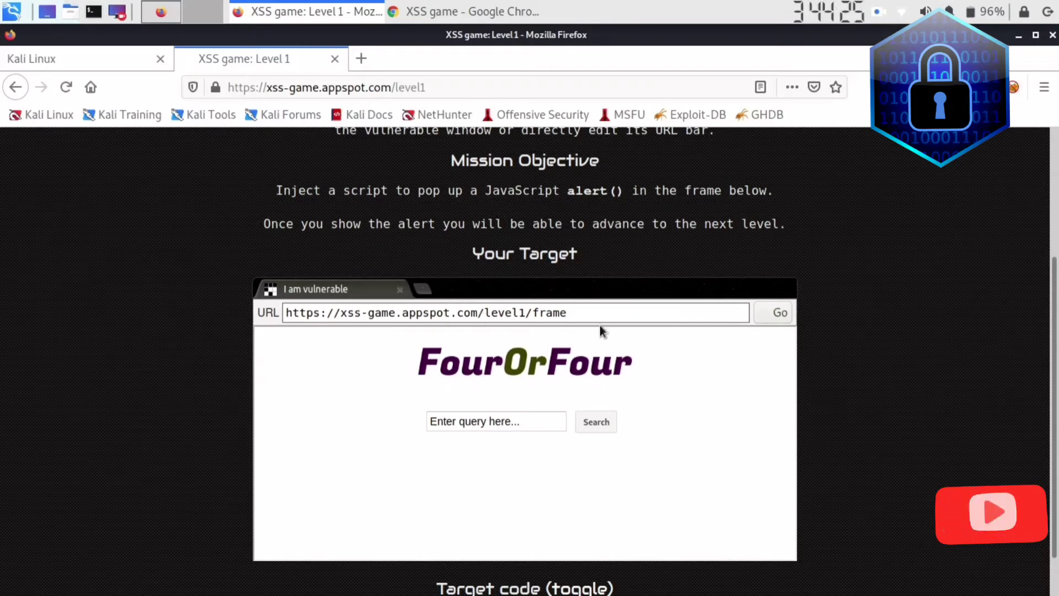
{"action": "scroll", "coordinate": [600, 328], "scroll_direction": "down", "scroll_amount": 1}
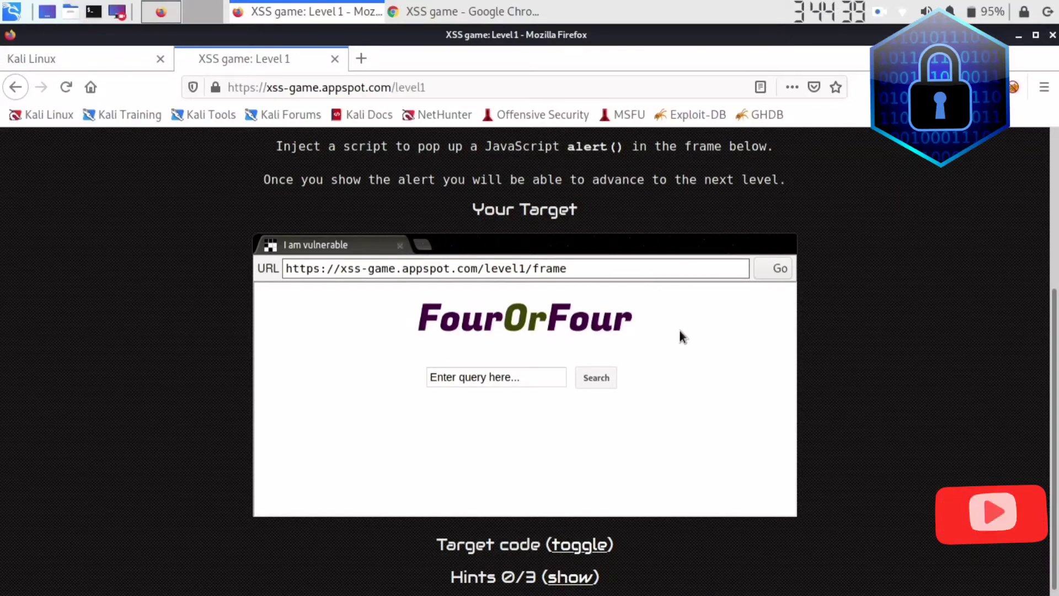
{"action": "scroll", "coordinate": [634, 354], "scroll_direction": "down", "scroll_amount": 1}
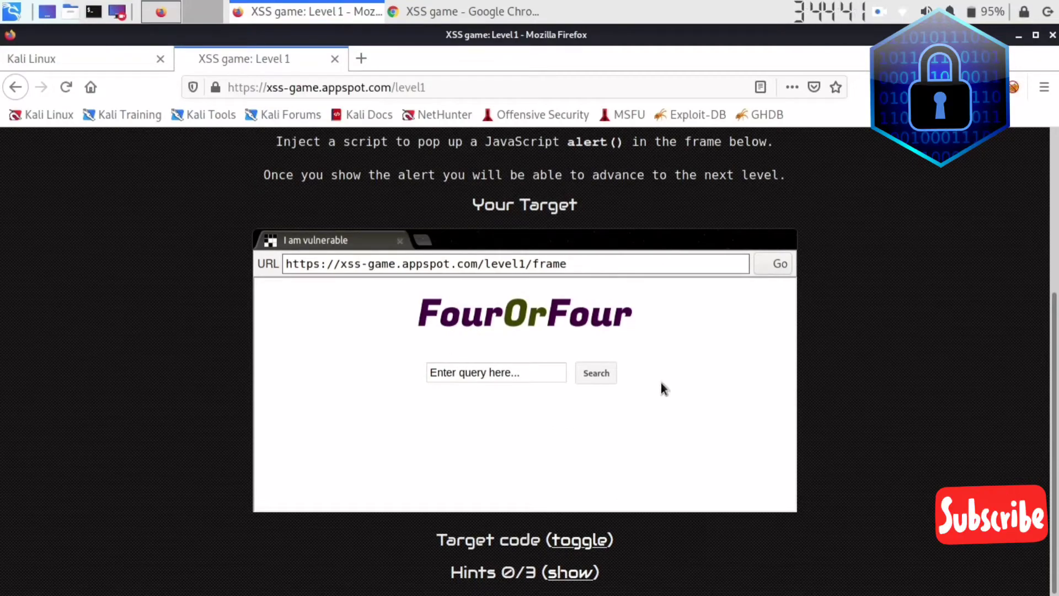
Step: View the Level 1 page's HTML source in a new tab and scroll through it
{"action": "right_click", "coordinate": [688, 318]}
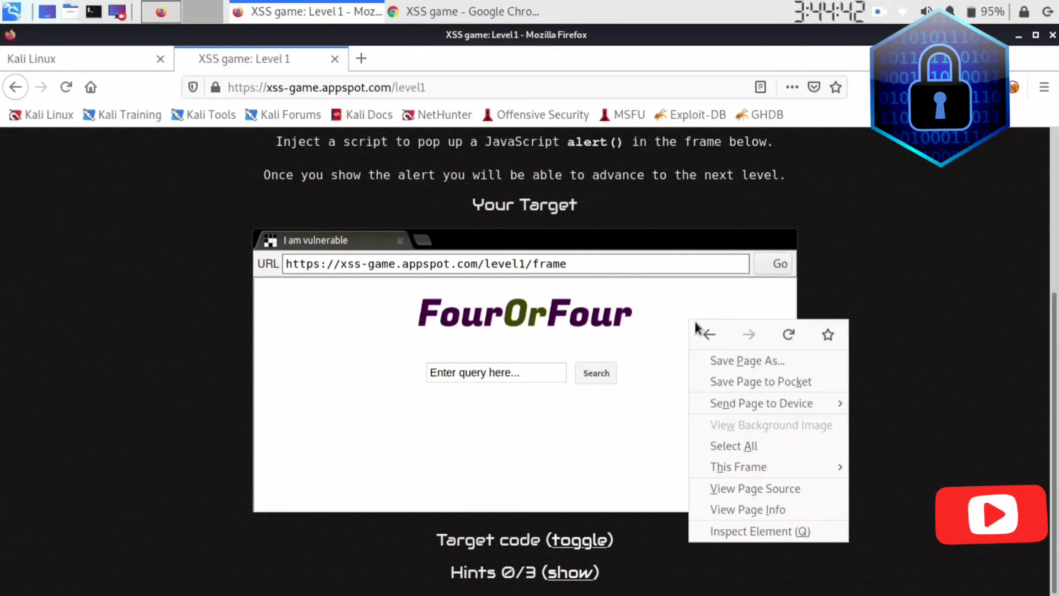
{"action": "left_click", "coordinate": [735, 488]}
{"action": "scroll", "coordinate": [355, 366], "scroll_direction": "down", "scroll_amount": 3}
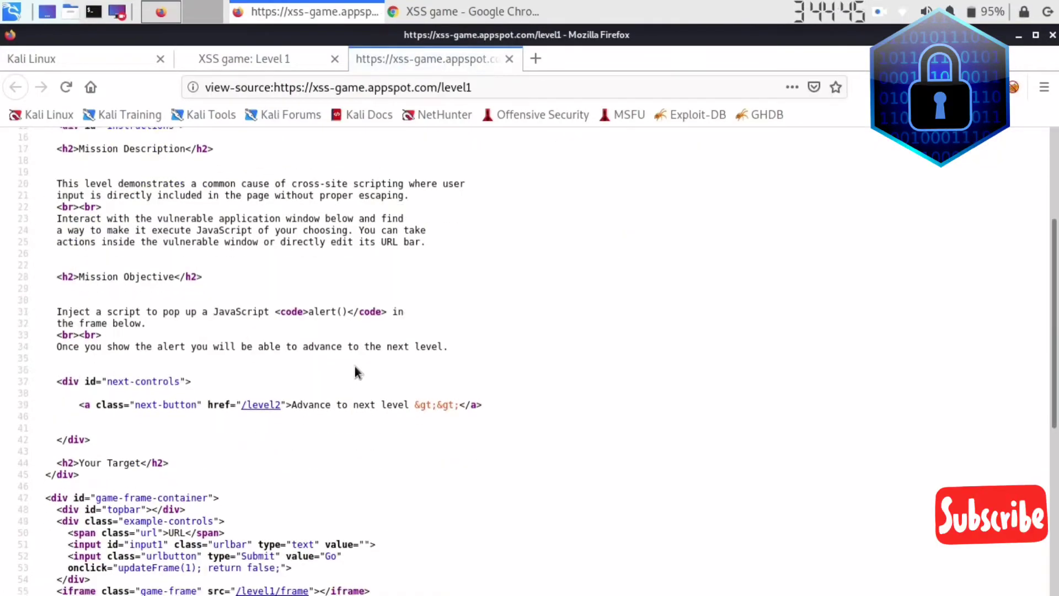
{"action": "scroll", "coordinate": [359, 368], "scroll_direction": "down", "scroll_amount": 9}
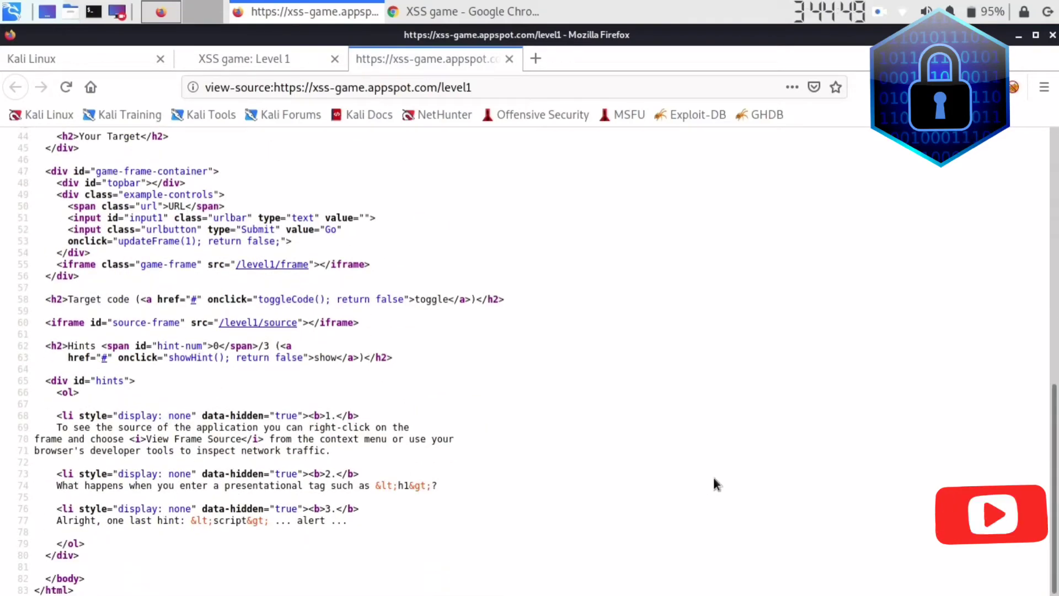
{"action": "scroll", "coordinate": [506, 413], "scroll_direction": "up", "scroll_amount": 9}
Step: Back on the Level 1 game tab, search the FourOrFour frame for 'techno vish'
{"action": "left_click", "coordinate": [264, 54]}
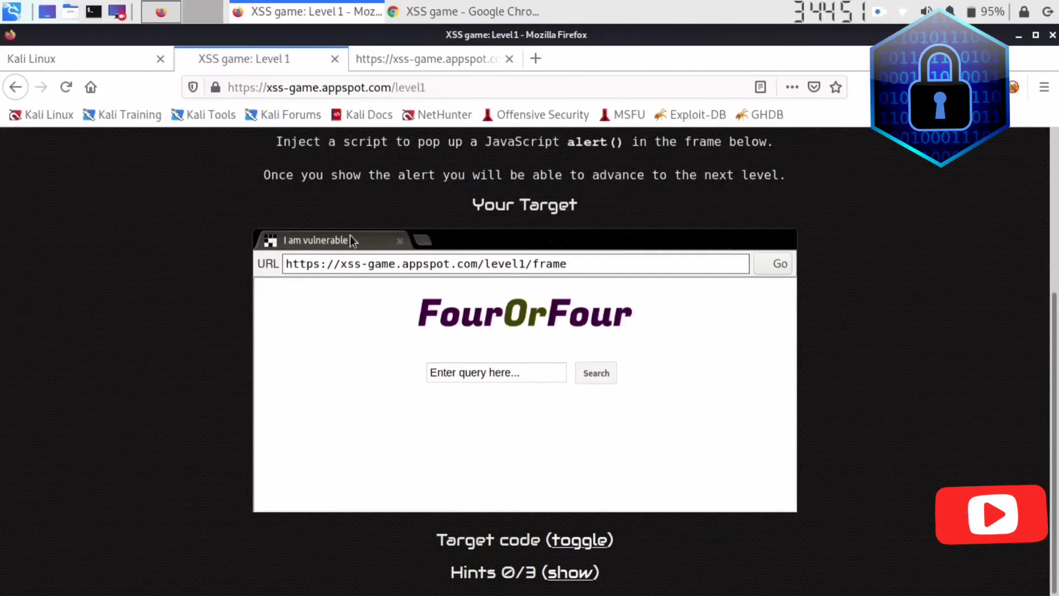
{"action": "left_click", "coordinate": [457, 373]}
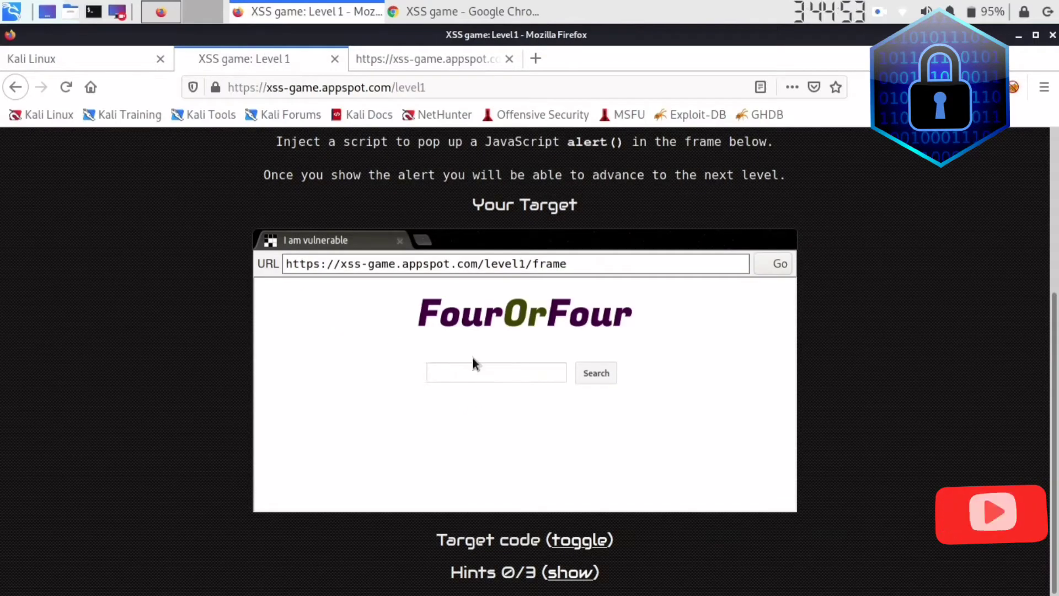
{"action": "type", "text": "tec"}
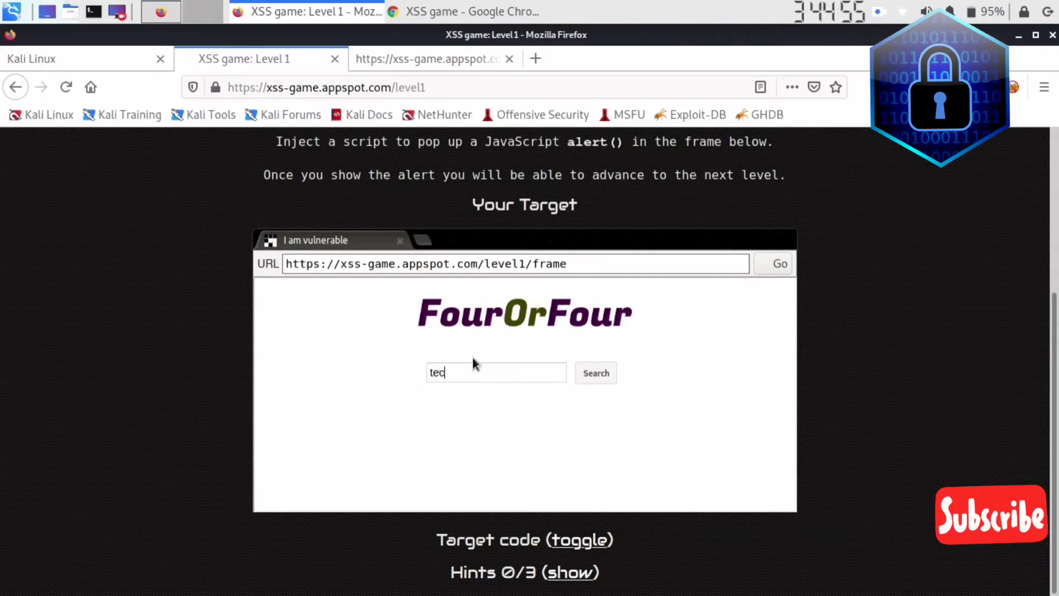
{"action": "type", "text": "hno vish"}
{"action": "left_click", "coordinate": [584, 374]}
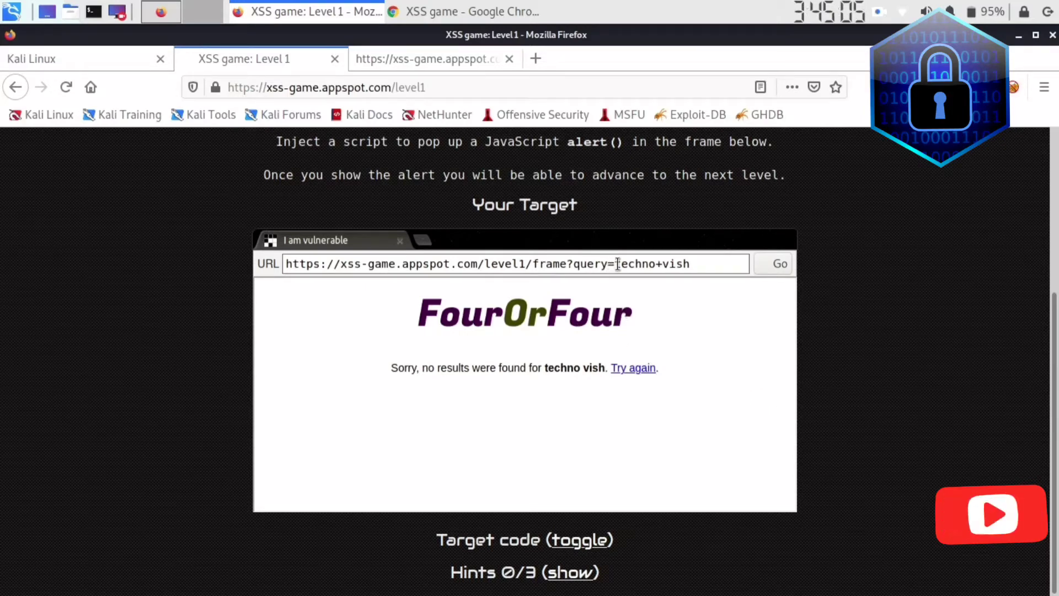
Step: Open the Level 1 page source again in another tab and scroll through its HTML
{"action": "right_click", "coordinate": [319, 336]}
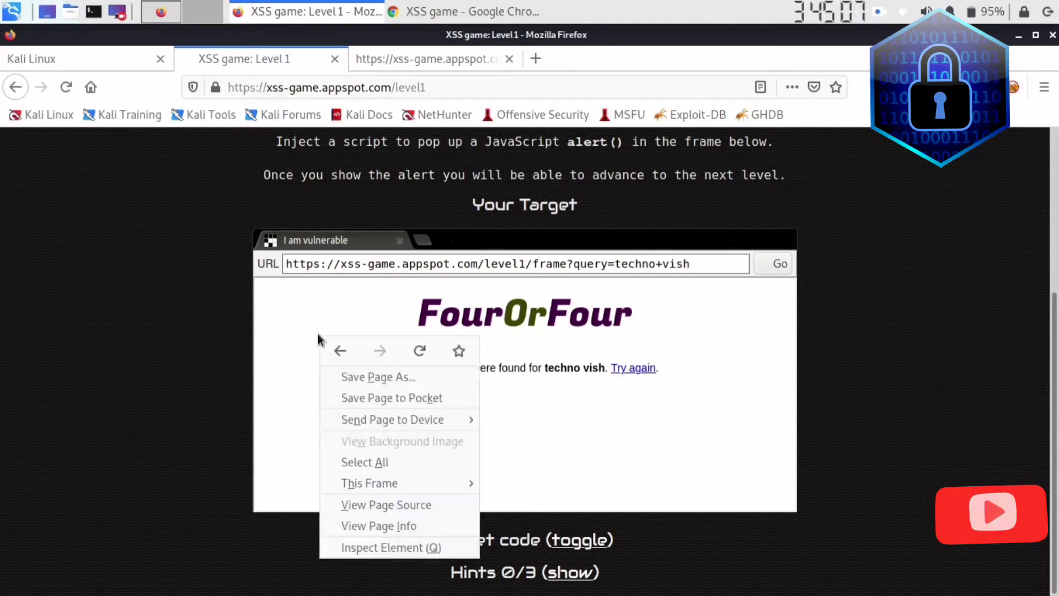
{"action": "left_click", "coordinate": [378, 504]}
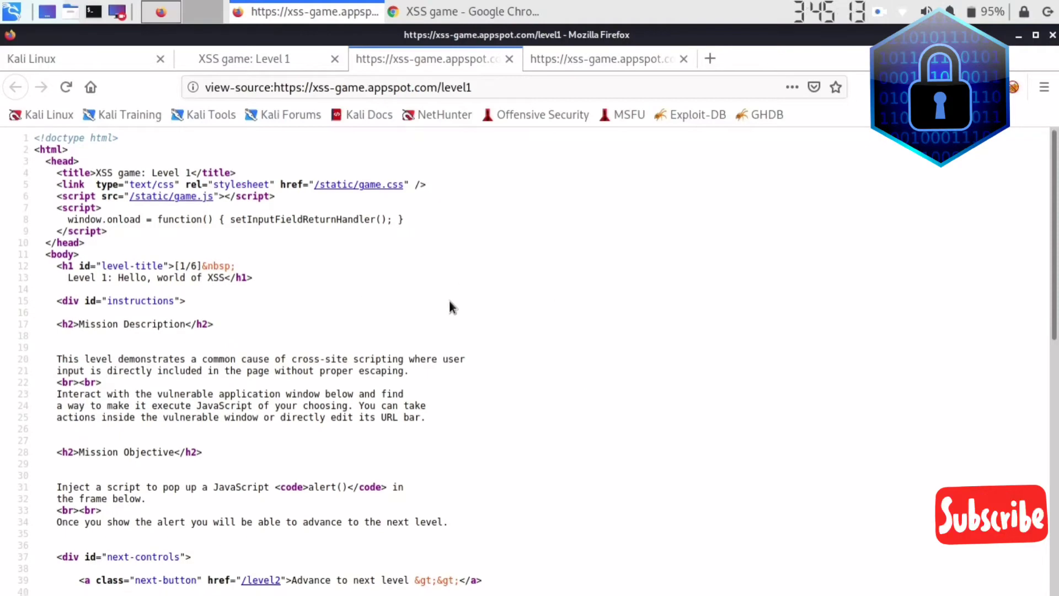
{"action": "scroll", "coordinate": [450, 303], "scroll_direction": "down", "scroll_amount": 7}
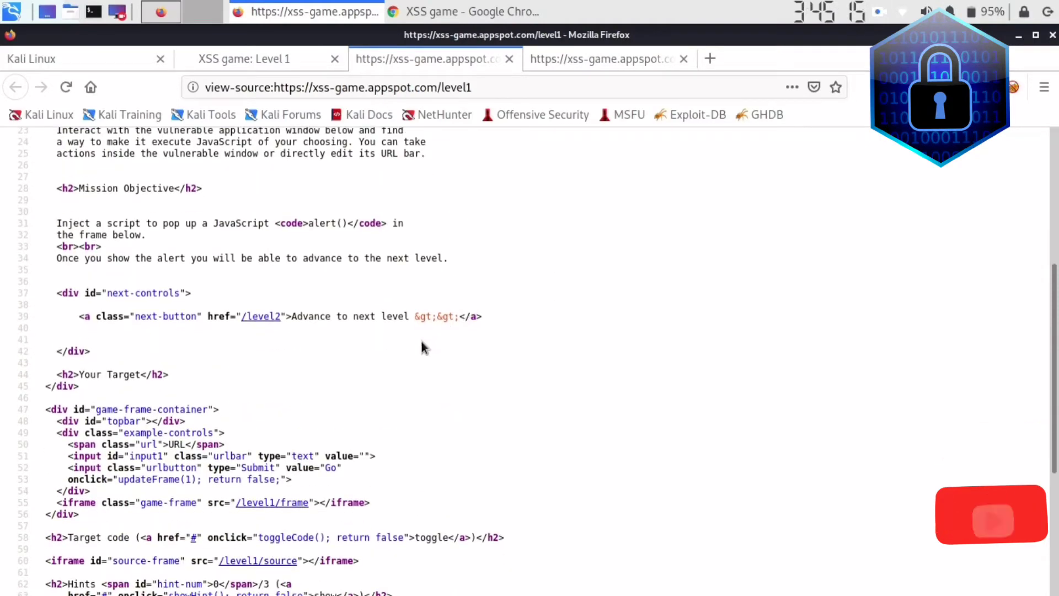
{"action": "scroll", "coordinate": [413, 355], "scroll_direction": "down", "scroll_amount": 2}
{"action": "scroll", "coordinate": [413, 355], "scroll_direction": "up", "scroll_amount": 3}
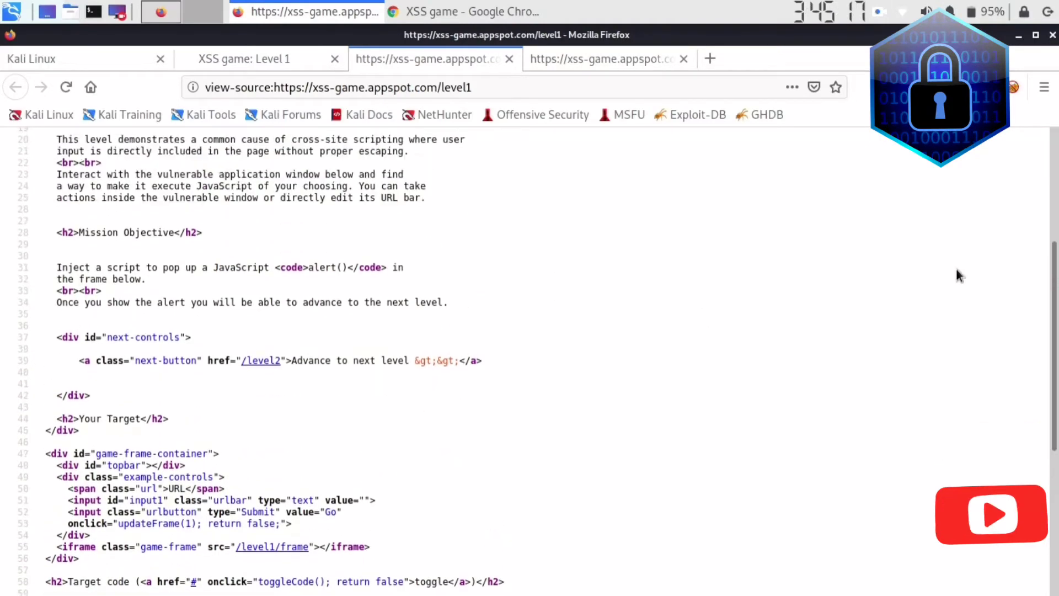
Step: Search the page source for 'techno vish' with Ctrl+F, then go back to the game tab
{"action": "key", "text": "ctrl+f"}
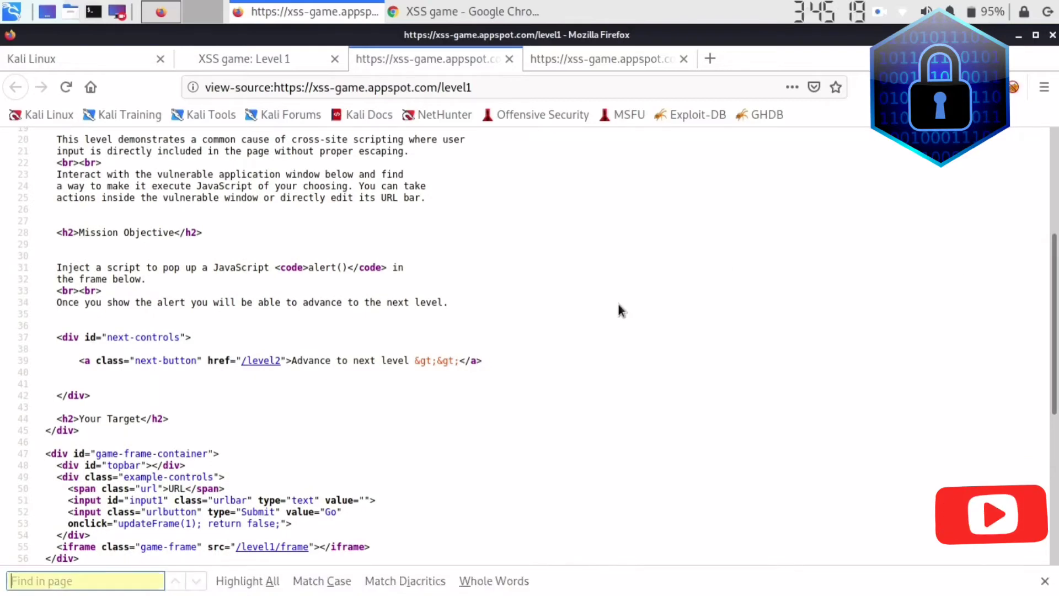
{"action": "scroll", "coordinate": [618, 301], "scroll_direction": "down", "scroll_amount": 2}
{"action": "type", "text": "te"}
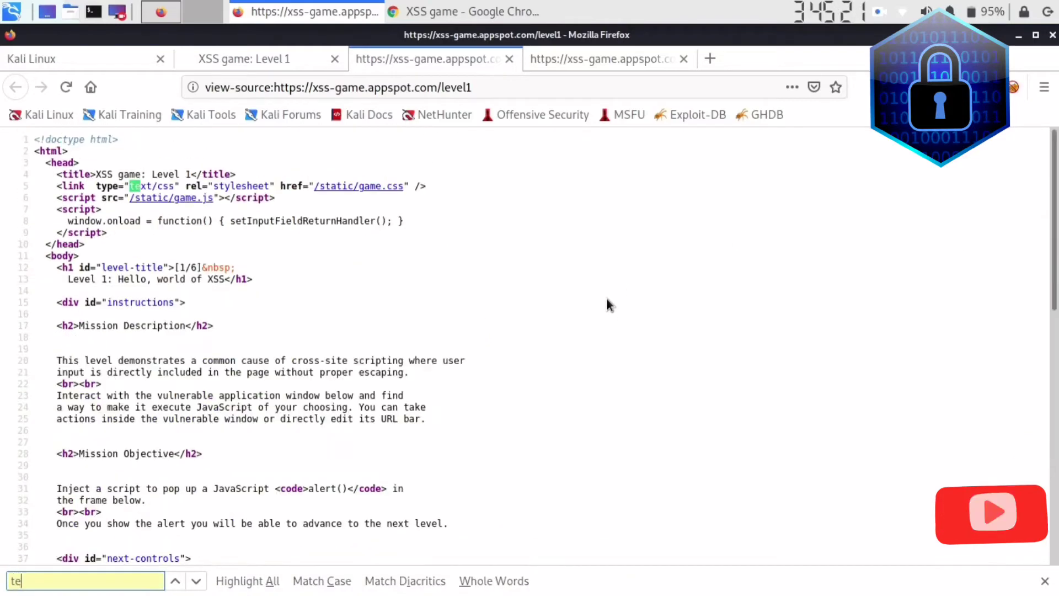
{"action": "type", "text": "chn"}
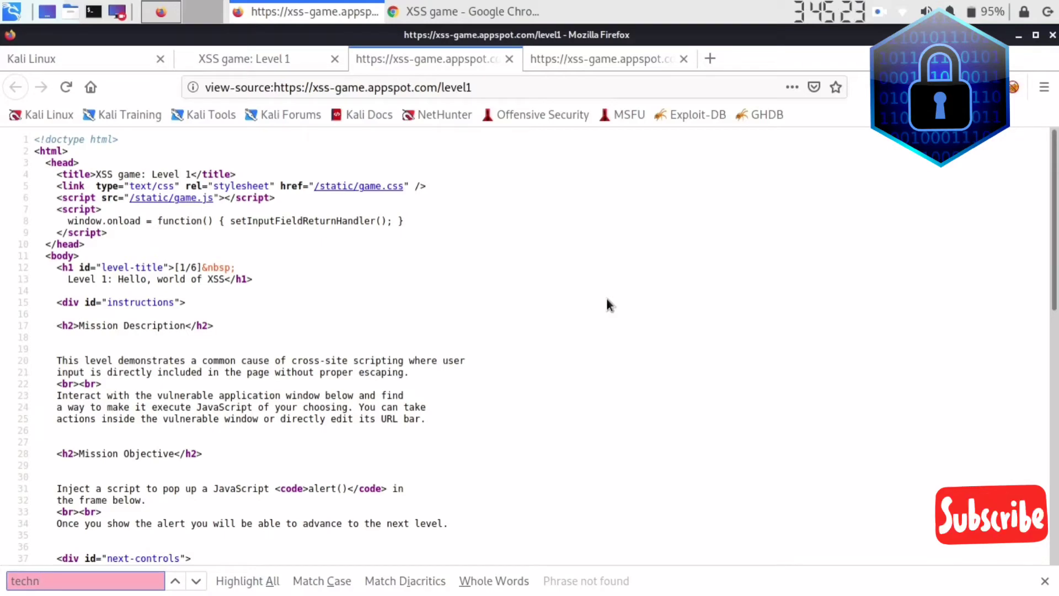
{"action": "type", "text": "o vish"}
{"action": "scroll", "coordinate": [554, 344], "scroll_direction": "down", "scroll_amount": 15}
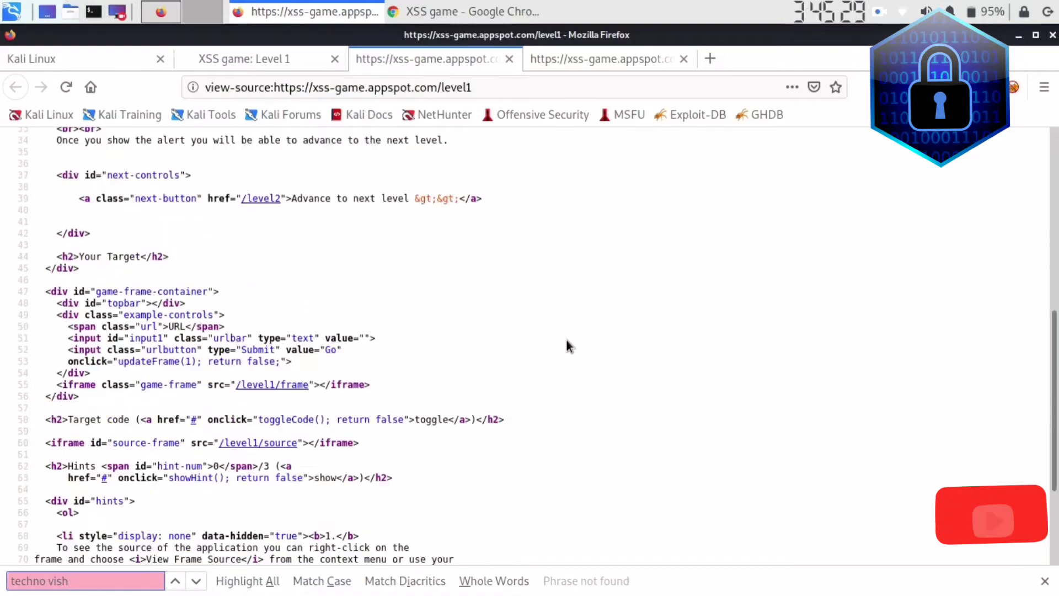
{"action": "scroll", "coordinate": [567, 342], "scroll_direction": "up", "scroll_amount": 15}
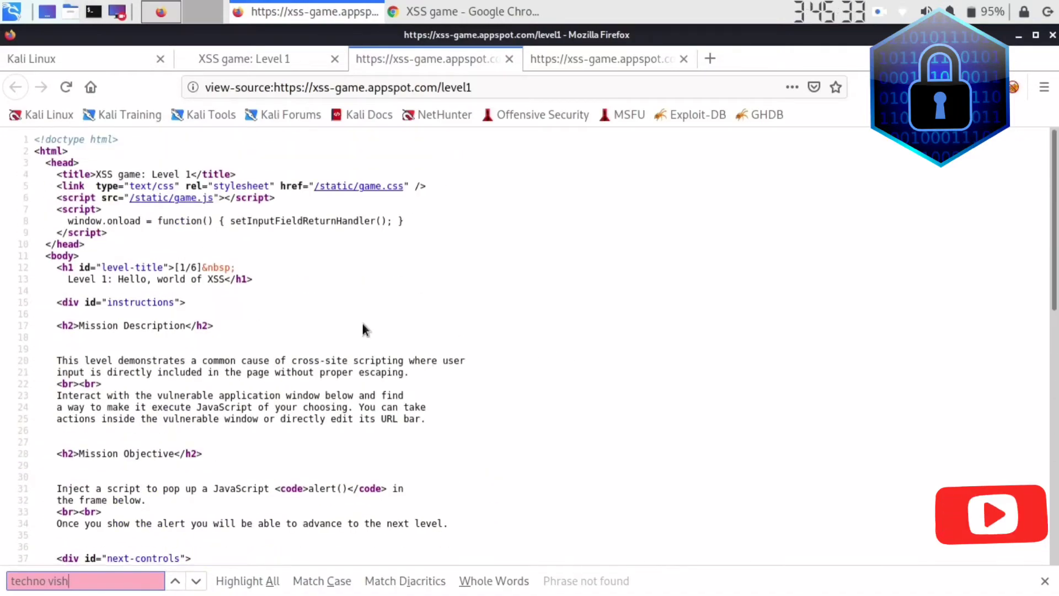
{"action": "scroll", "coordinate": [307, 323], "scroll_direction": "down", "scroll_amount": 6}
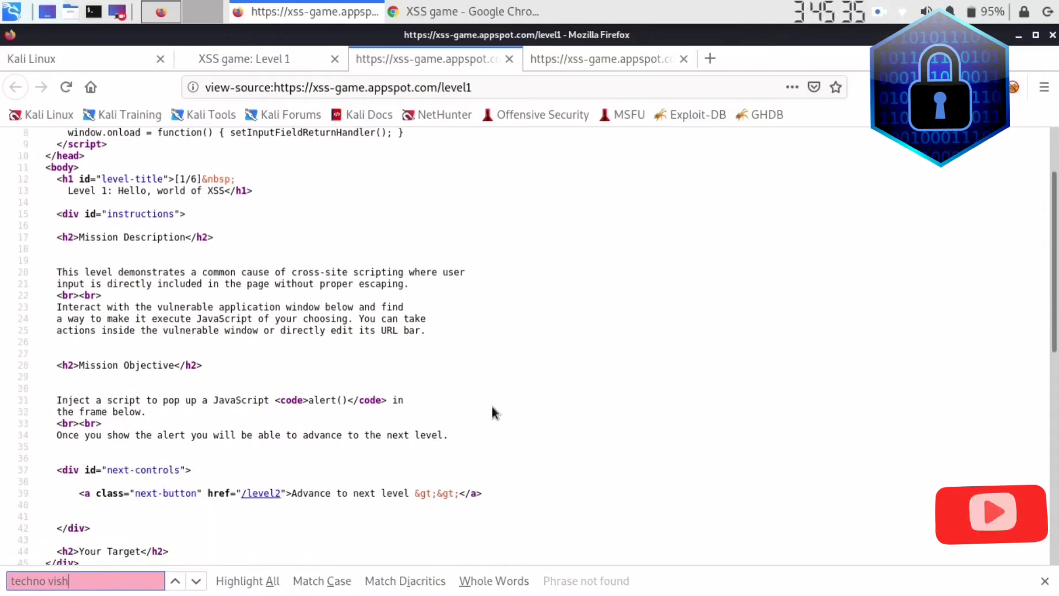
{"action": "scroll", "coordinate": [332, 364], "scroll_direction": "down", "scroll_amount": 9}
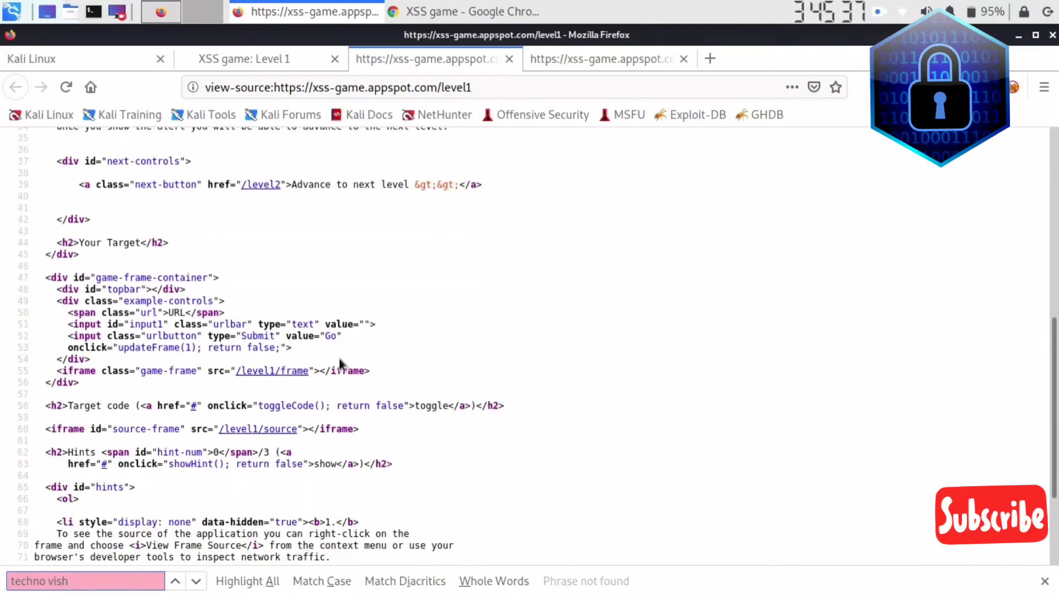
{"action": "scroll", "coordinate": [359, 354], "scroll_direction": "down", "scroll_amount": 1}
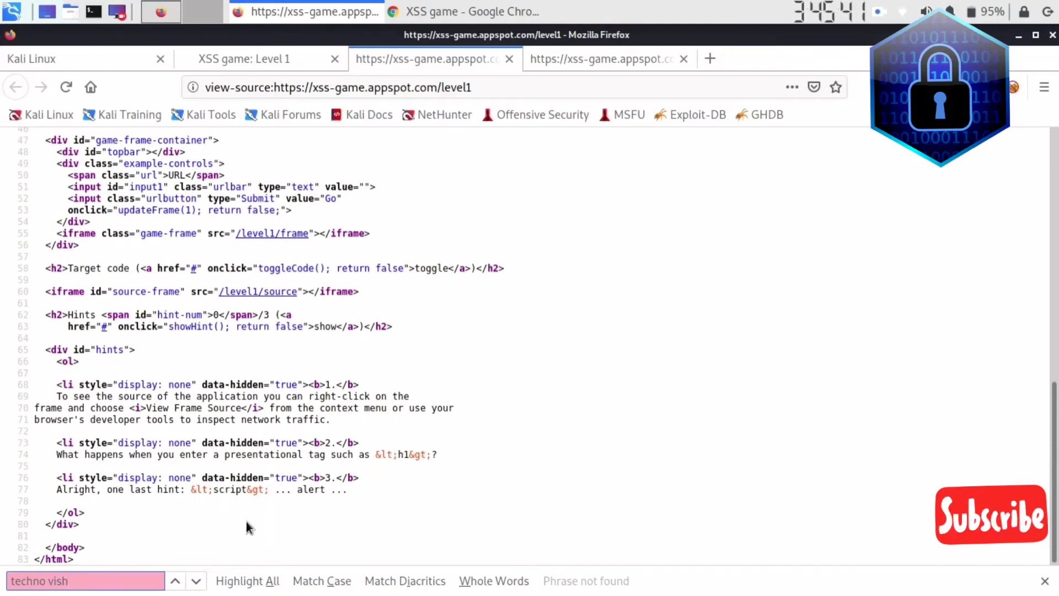
{"action": "key", "text": "BackSpace"}
{"action": "key", "text": "BackSpace"}
{"action": "key", "text": "BackSpace"}
{"action": "key", "text": "BackSpace"}
{"action": "key", "text": "BackSpace"}
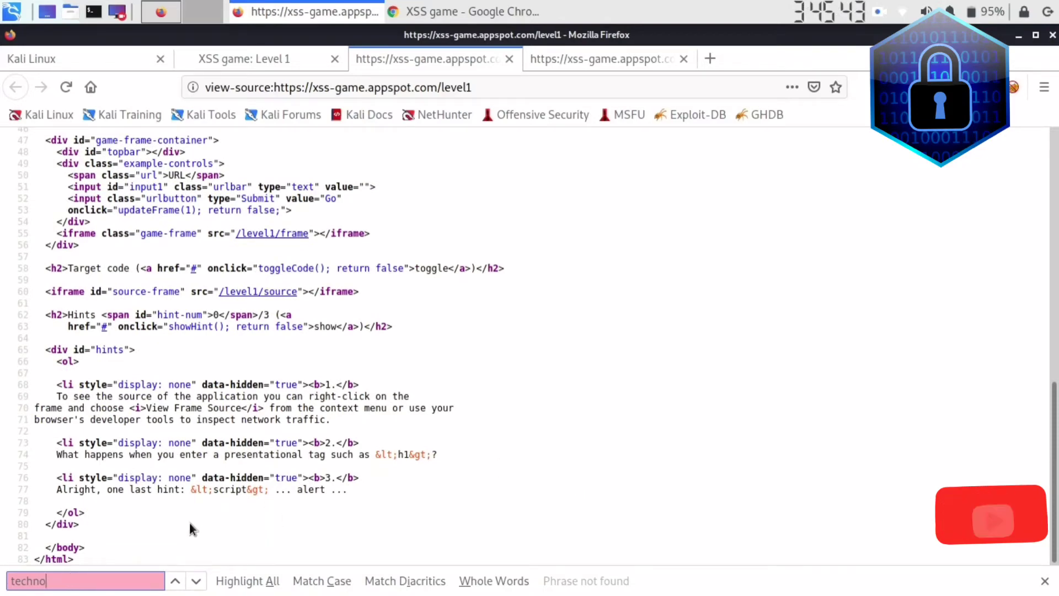
{"action": "scroll", "coordinate": [413, 436], "scroll_direction": "up", "scroll_amount": 15}
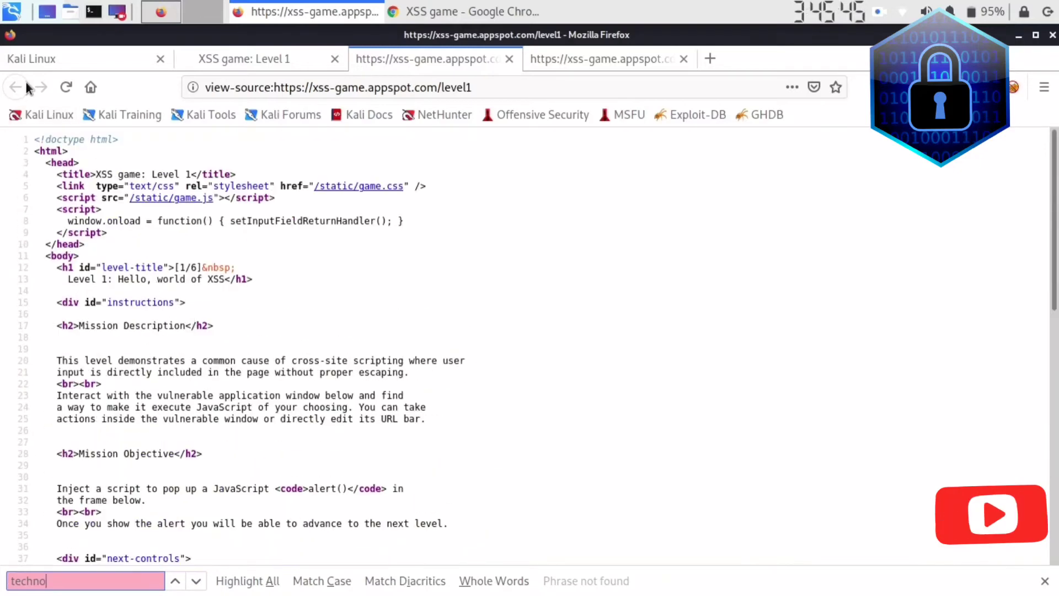
{"action": "left_click", "coordinate": [277, 62]}
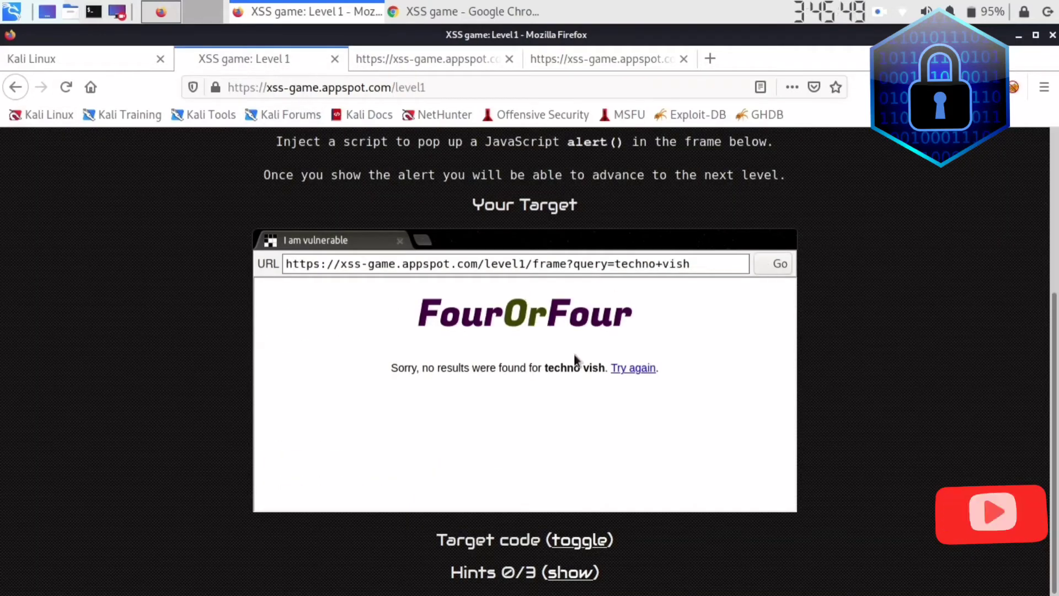
Step: Reset the FourOrFour frame to its empty search form with 'Try again'
{"action": "left_click", "coordinate": [632, 368]}
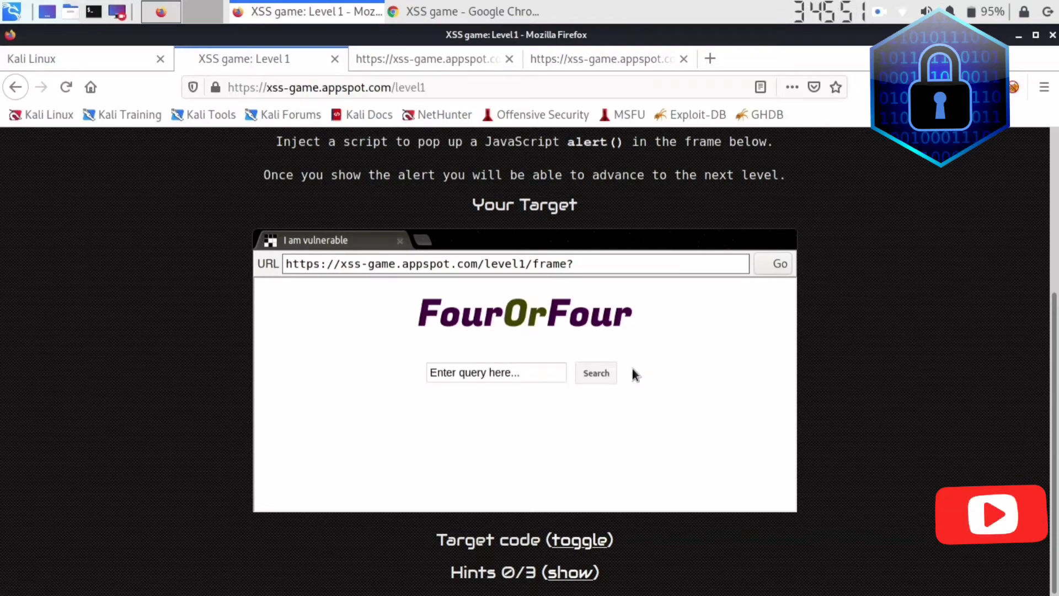
{"action": "left_click", "coordinate": [511, 373]}
{"action": "scroll", "coordinate": [663, 364], "scroll_direction": "up", "scroll_amount": 3}
{"action": "scroll", "coordinate": [660, 361], "scroll_direction": "down", "scroll_amount": 3}
Step: Expand the level1.py target code and scroll through it
{"action": "left_click", "coordinate": [576, 545]}
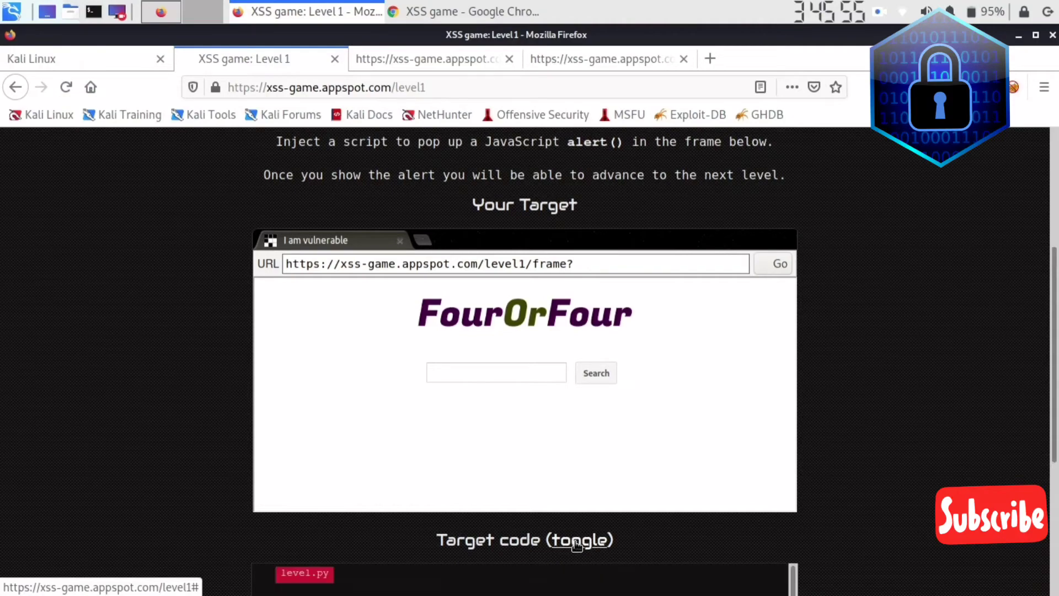
{"action": "scroll", "coordinate": [610, 456], "scroll_direction": "down", "scroll_amount": 4}
{"action": "scroll", "coordinate": [418, 375], "scroll_direction": "down", "scroll_amount": 1}
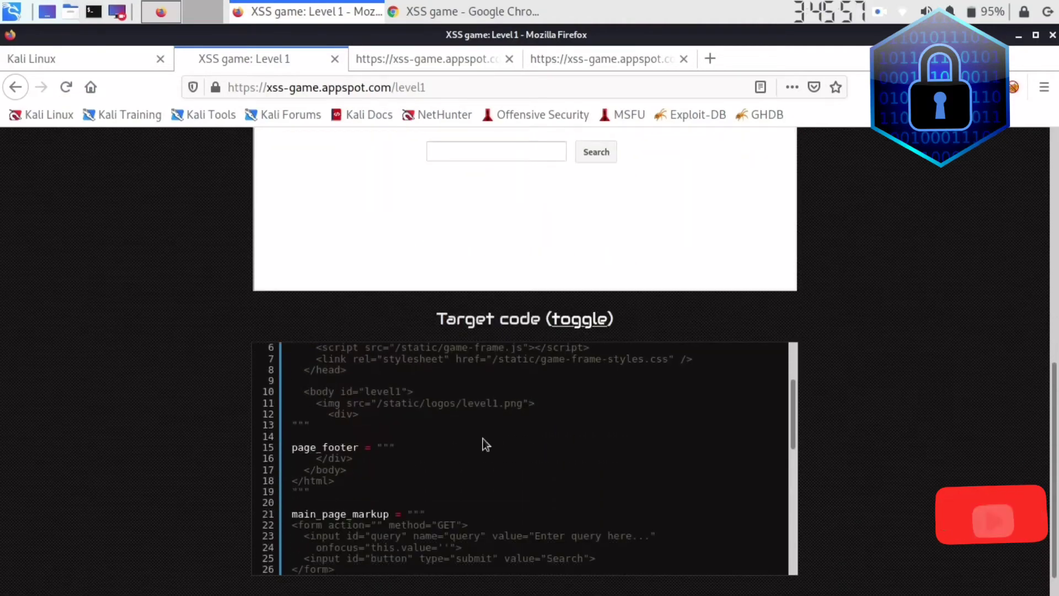
{"action": "scroll", "coordinate": [495, 446], "scroll_direction": "down", "scroll_amount": 5}
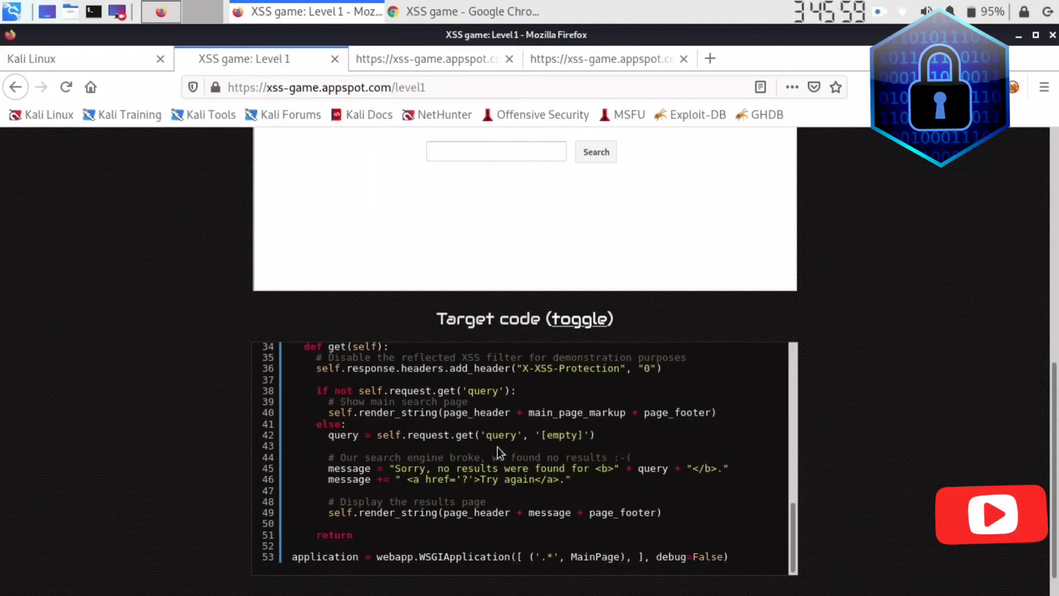
{"action": "scroll", "coordinate": [498, 447], "scroll_direction": "up", "scroll_amount": 8}
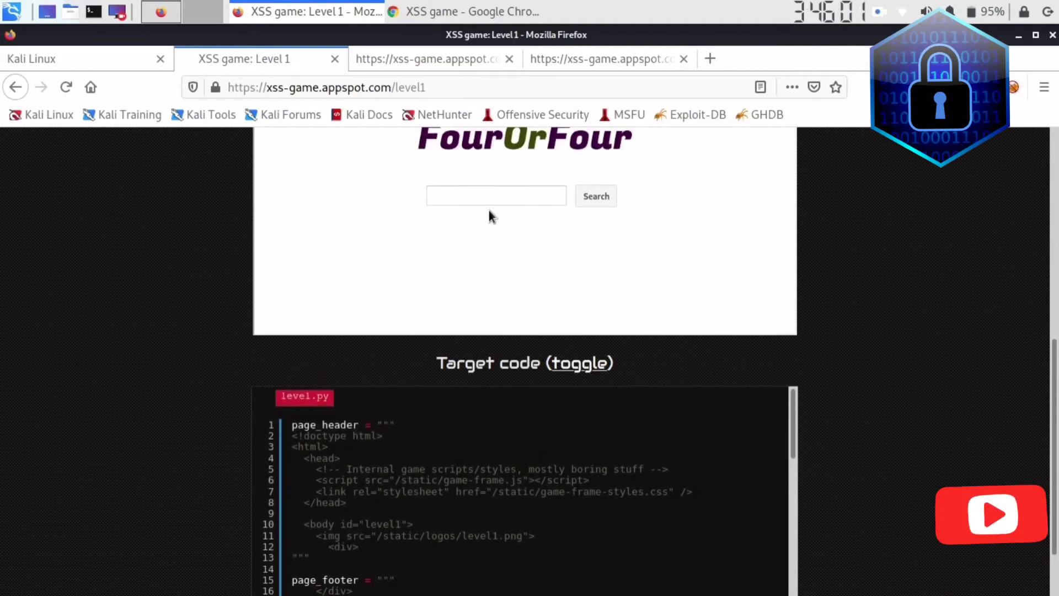
{"action": "scroll", "coordinate": [489, 211], "scroll_direction": "up", "scroll_amount": 3}
Step: Search the frame for 'techno vish' by picking it from the autocomplete suggestions
{"action": "left_click", "coordinate": [484, 370]}
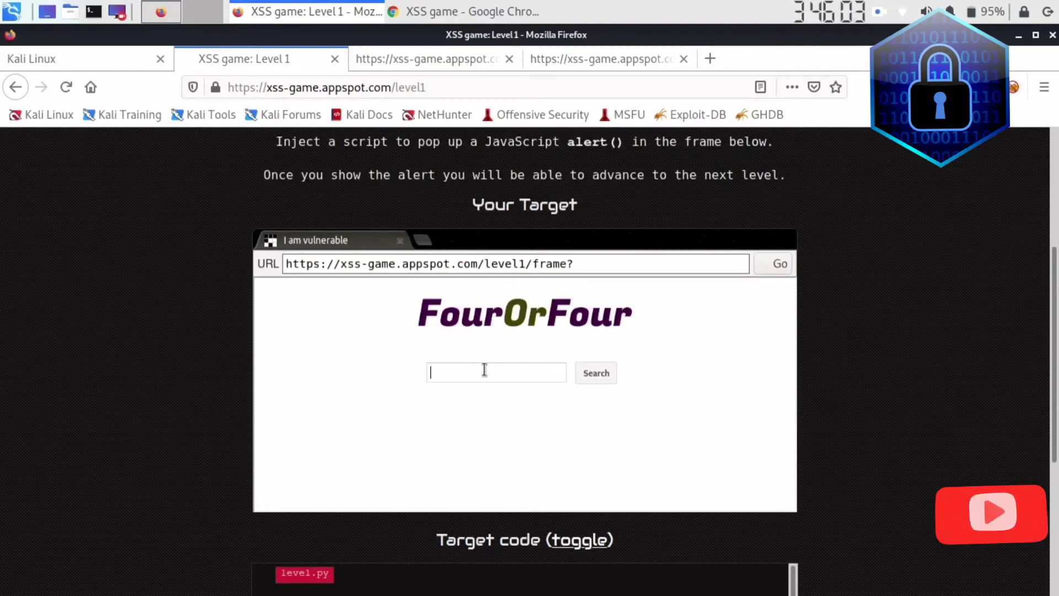
{"action": "type", "text": "tecgno"}
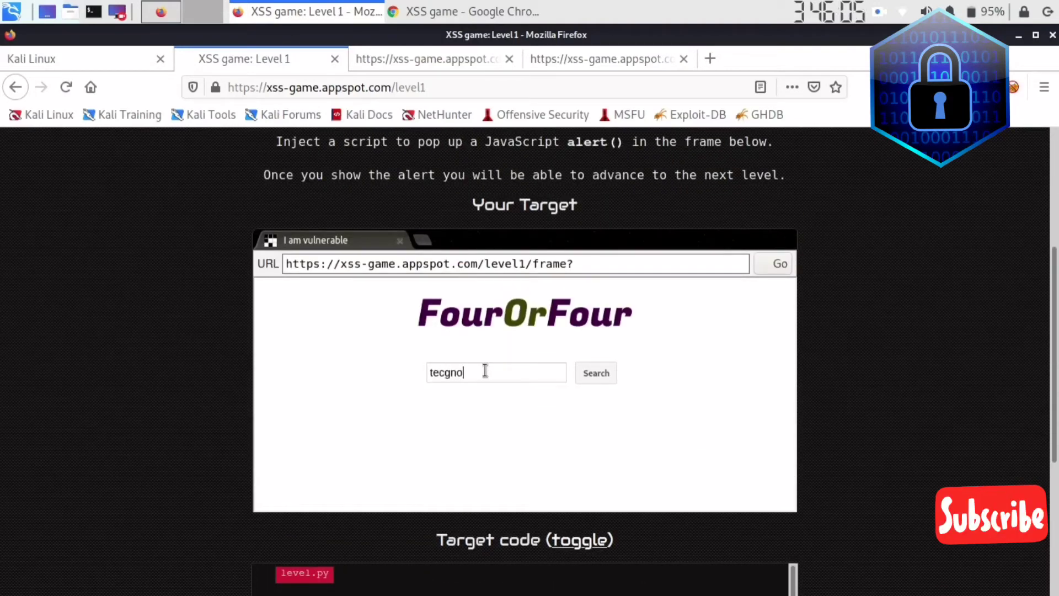
{"action": "key", "text": "BackSpace"}
{"action": "key", "text": "BackSpace"}
{"action": "key", "text": "BackSpace"}
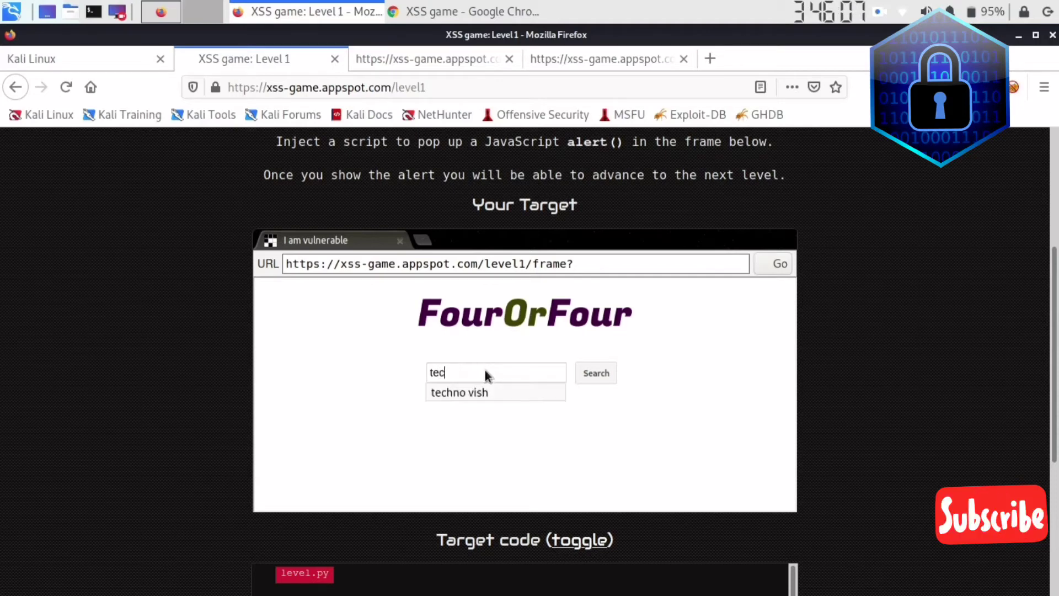
{"action": "key", "text": "Down"}
{"action": "key", "text": "Return"}
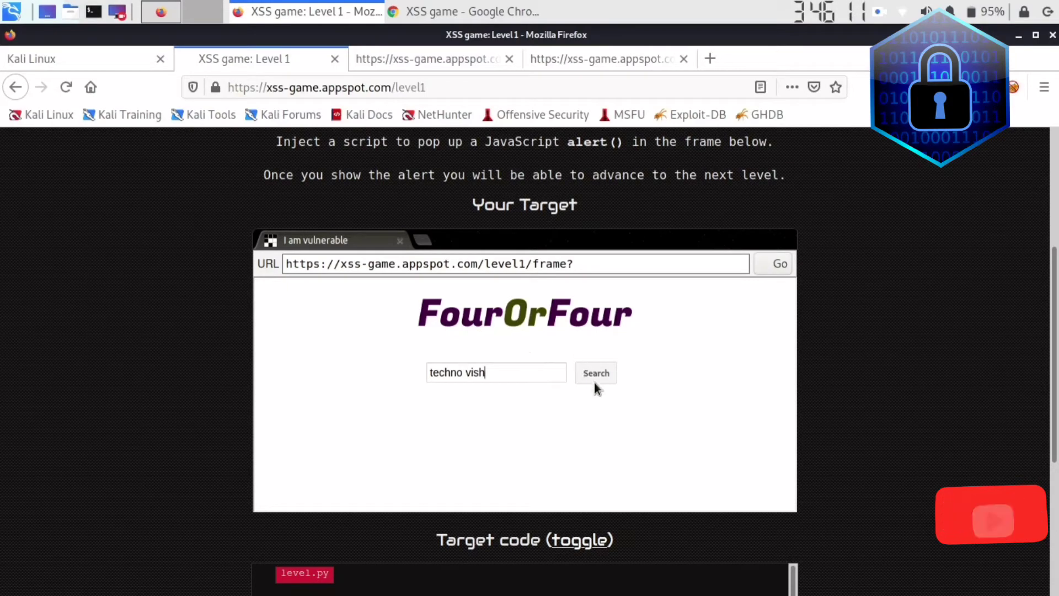
{"action": "left_click", "coordinate": [582, 371]}
{"action": "scroll", "coordinate": [626, 413], "scroll_direction": "down", "scroll_amount": 4}
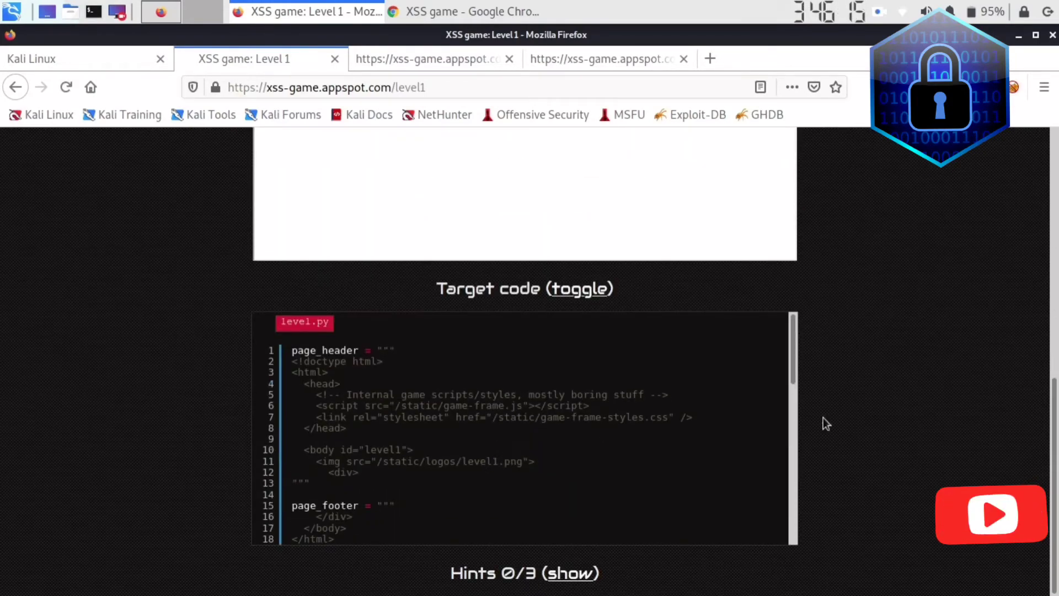
{"action": "mouse_move", "coordinate": [793, 350]}
{"action": "left_mouse_down"}
{"action": "mouse_move", "coordinate": [798, 447]}
{"action": "mouse_move", "coordinate": [821, 507]}
{"action": "mouse_move", "coordinate": [797, 485]}
{"action": "mouse_move", "coordinate": [778, 414]}
{"action": "mouse_move", "coordinate": [793, 346]}
{"action": "left_mouse_up"}
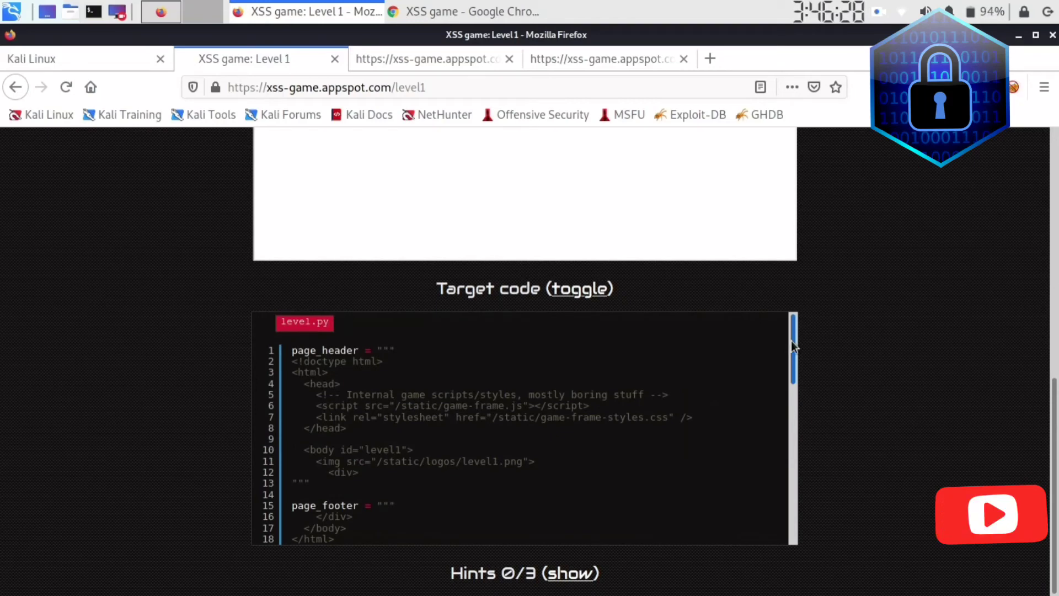
{"action": "left_click_drag", "start_coordinate": [792, 346], "coordinate": [796, 501]}
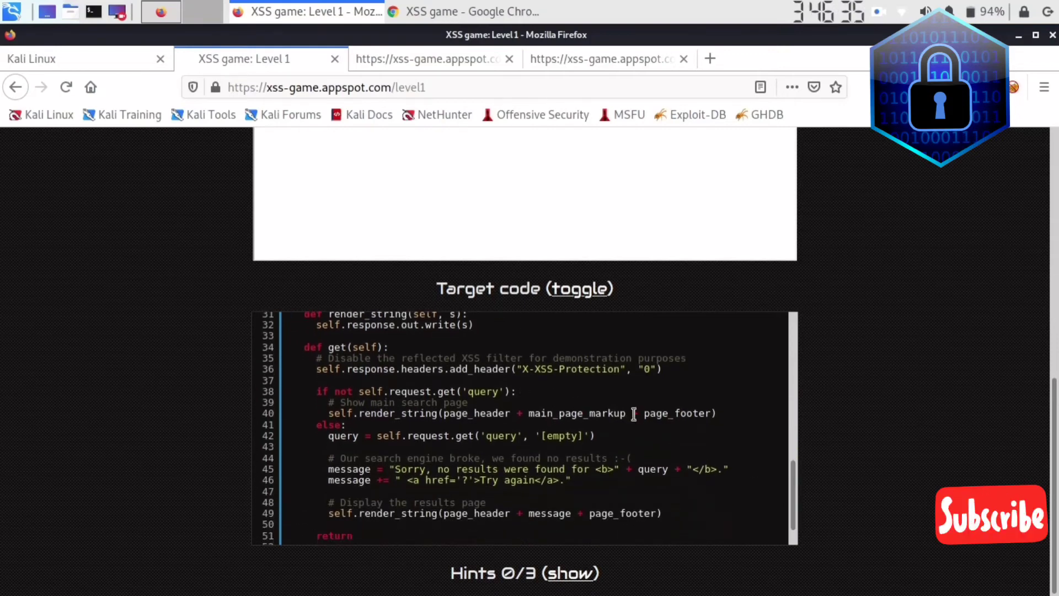
{"action": "scroll", "coordinate": [571, 429], "scroll_direction": "down", "scroll_amount": 1}
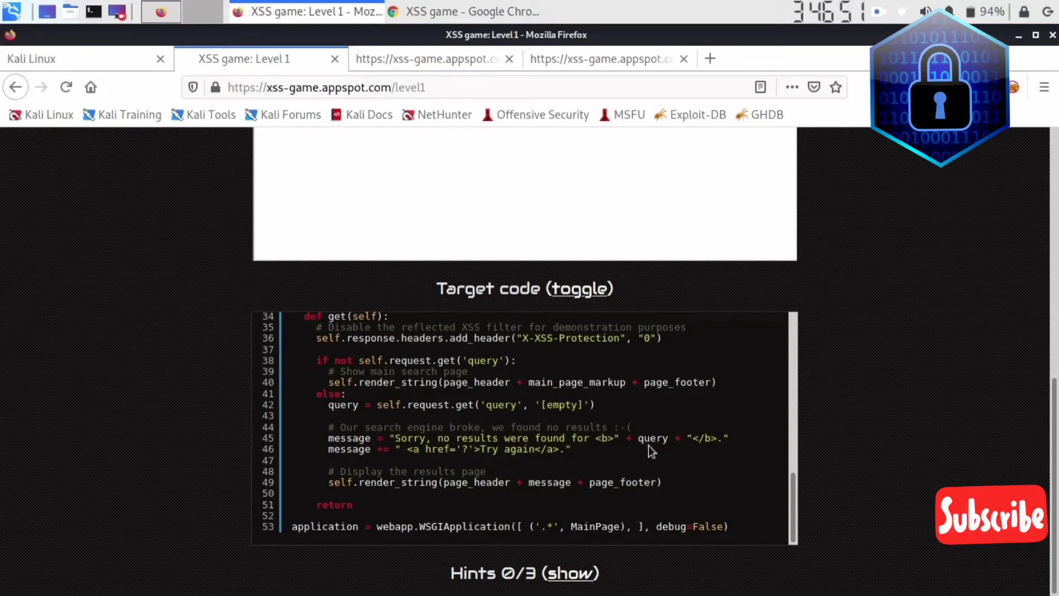
{"action": "scroll", "coordinate": [607, 397], "scroll_direction": "up", "scroll_amount": 10}
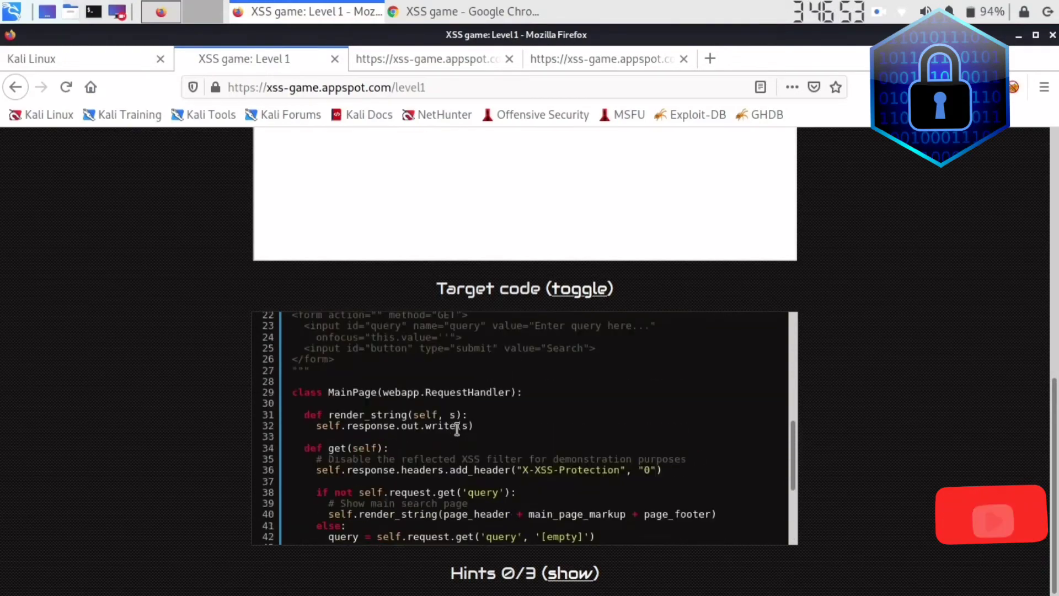
{"action": "scroll", "coordinate": [488, 320], "scroll_direction": "up", "scroll_amount": 3}
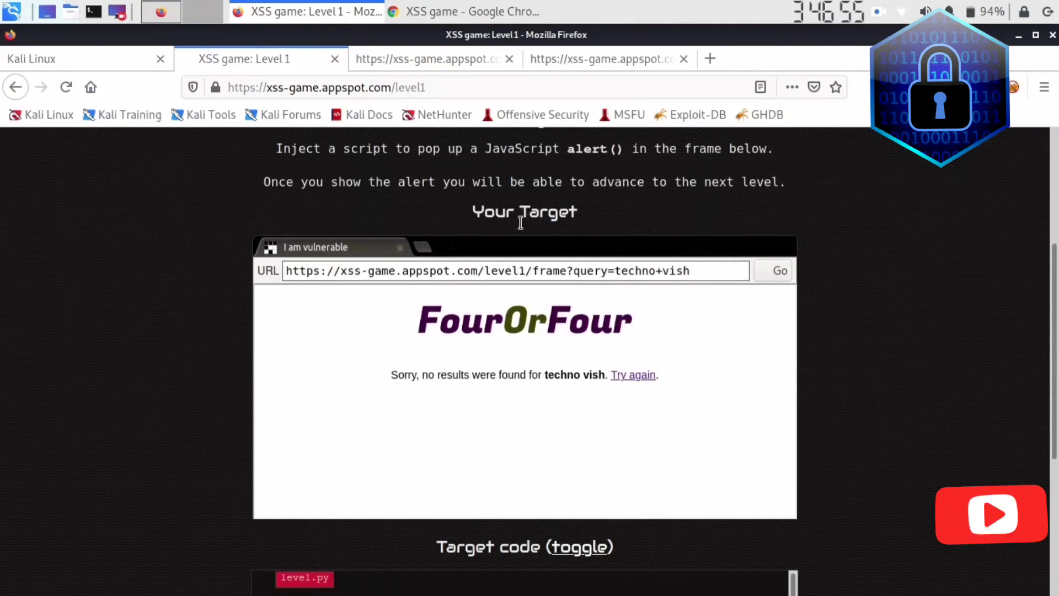
{"action": "scroll", "coordinate": [664, 263], "scroll_direction": "down", "scroll_amount": 1}
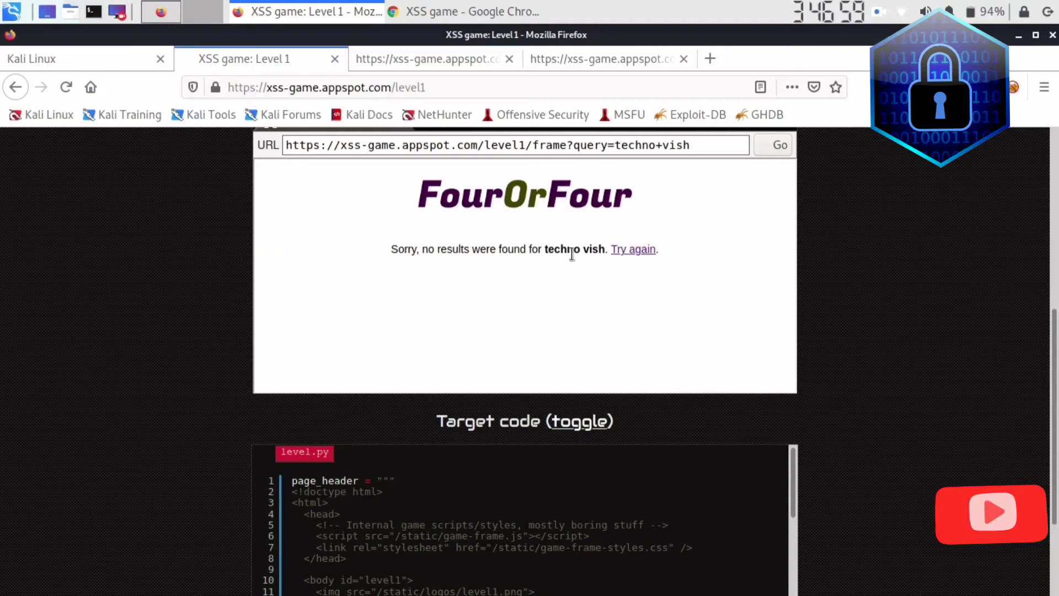
{"action": "scroll", "coordinate": [662, 308], "scroll_direction": "down", "scroll_amount": 2}
{"action": "scroll", "coordinate": [646, 275], "scroll_direction": "up", "scroll_amount": 2}
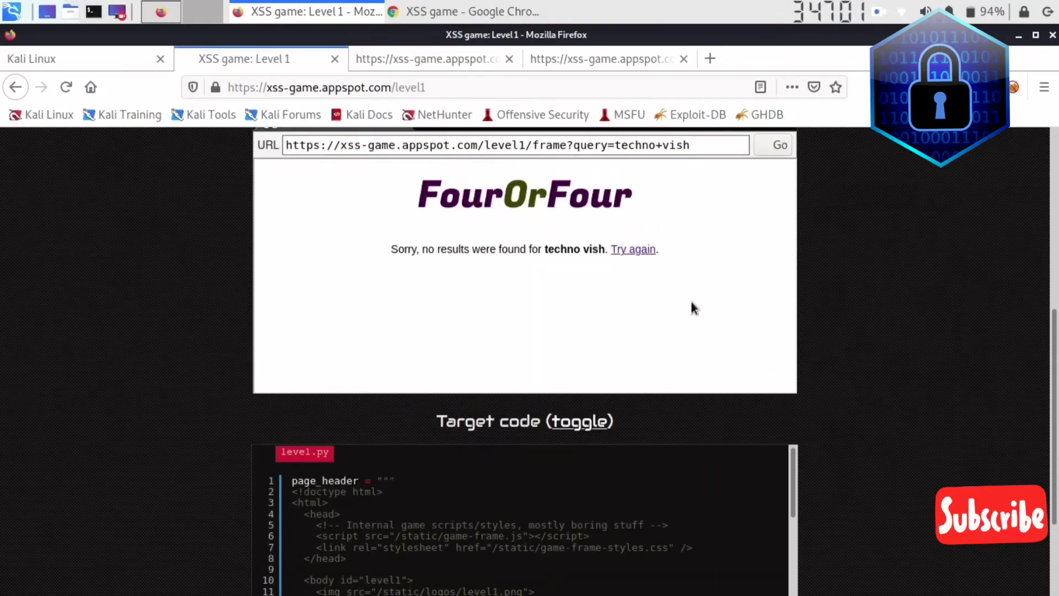
{"action": "scroll", "coordinate": [693, 307], "scroll_direction": "down", "scroll_amount": 3}
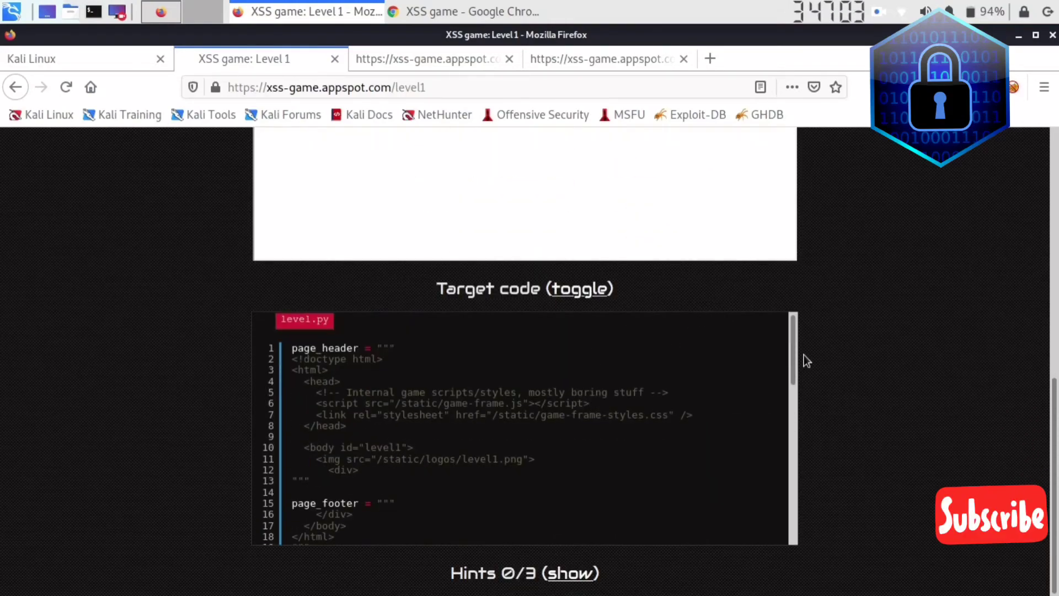
{"action": "left_click_drag", "start_coordinate": [803, 354], "coordinate": [821, 508]}
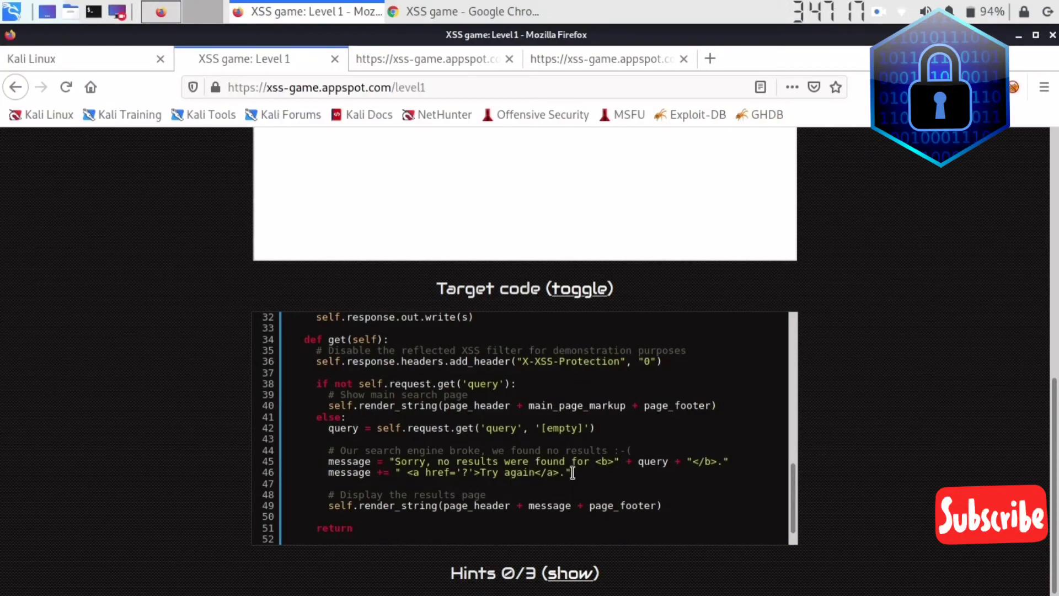
Step: Reset the FourOrFour frame to its empty form and put the caret in its query box
{"action": "scroll", "coordinate": [569, 433], "scroll_direction": "up", "scroll_amount": 10}
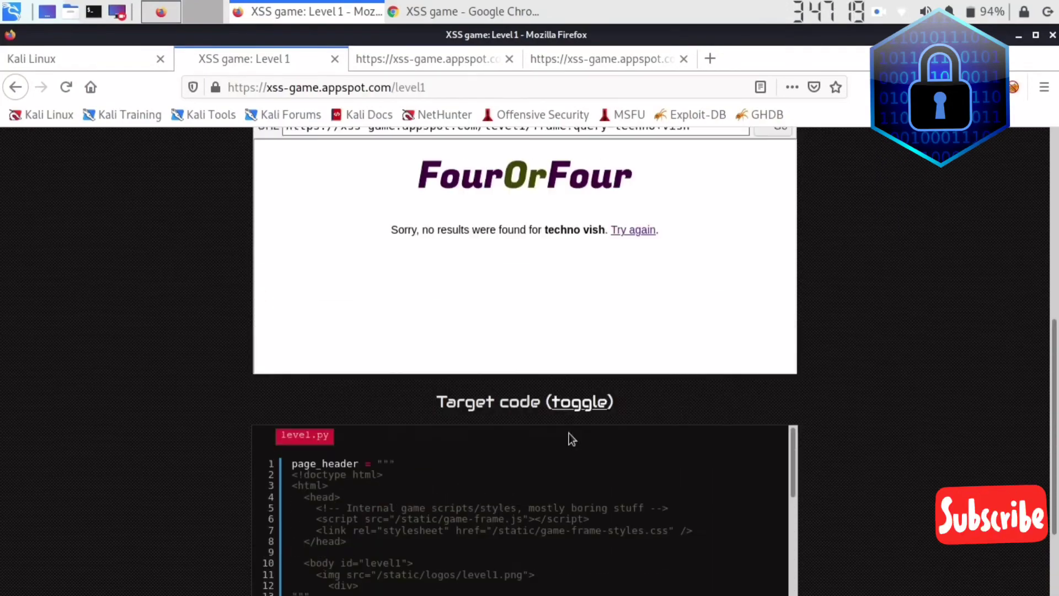
{"action": "scroll", "coordinate": [570, 439], "scroll_direction": "up", "scroll_amount": 2}
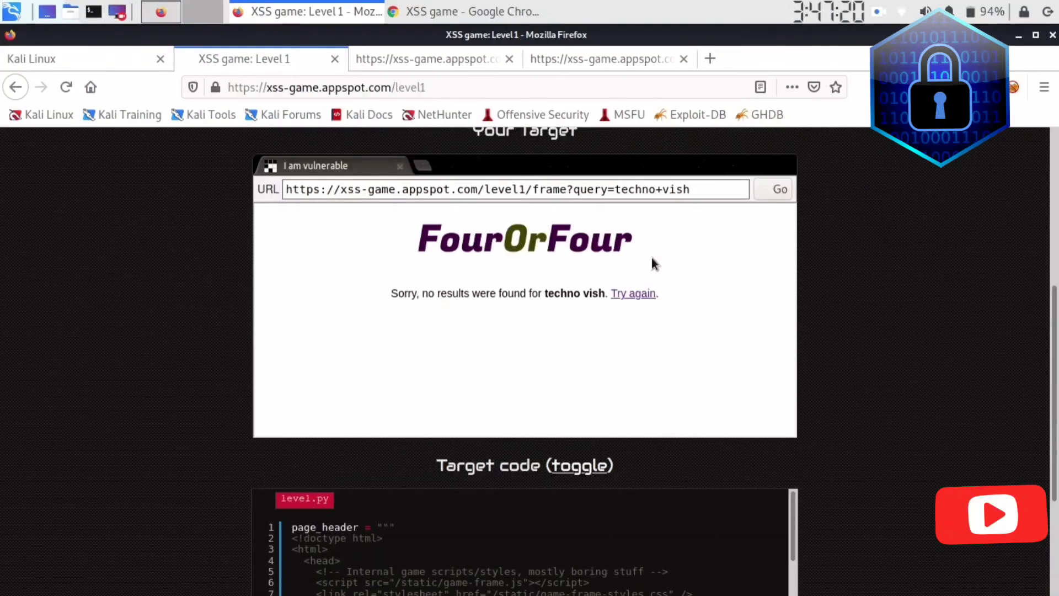
{"action": "left_click", "coordinate": [632, 296]}
{"action": "left_click", "coordinate": [478, 298]}
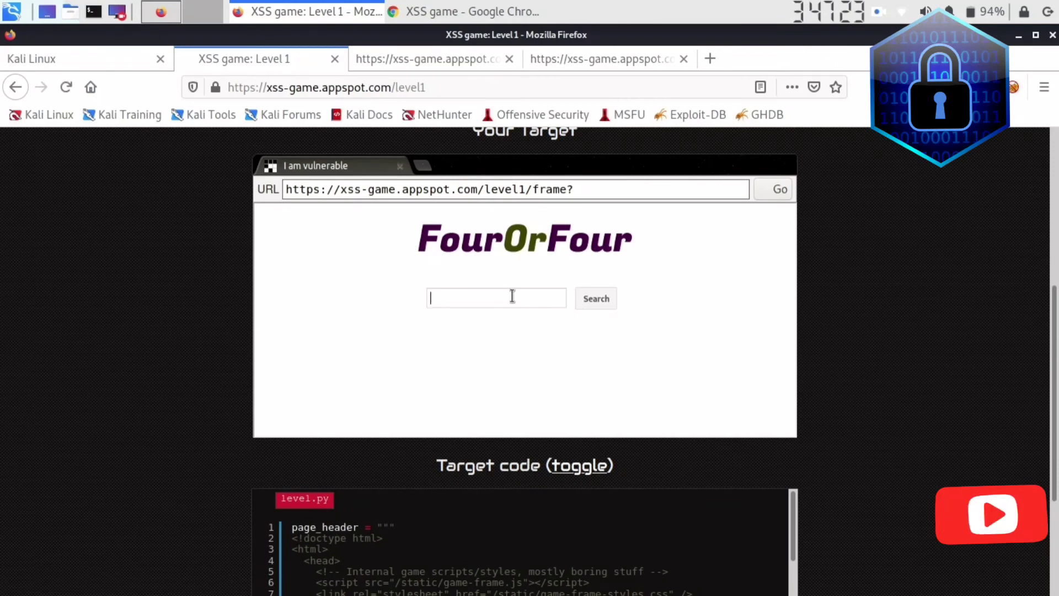
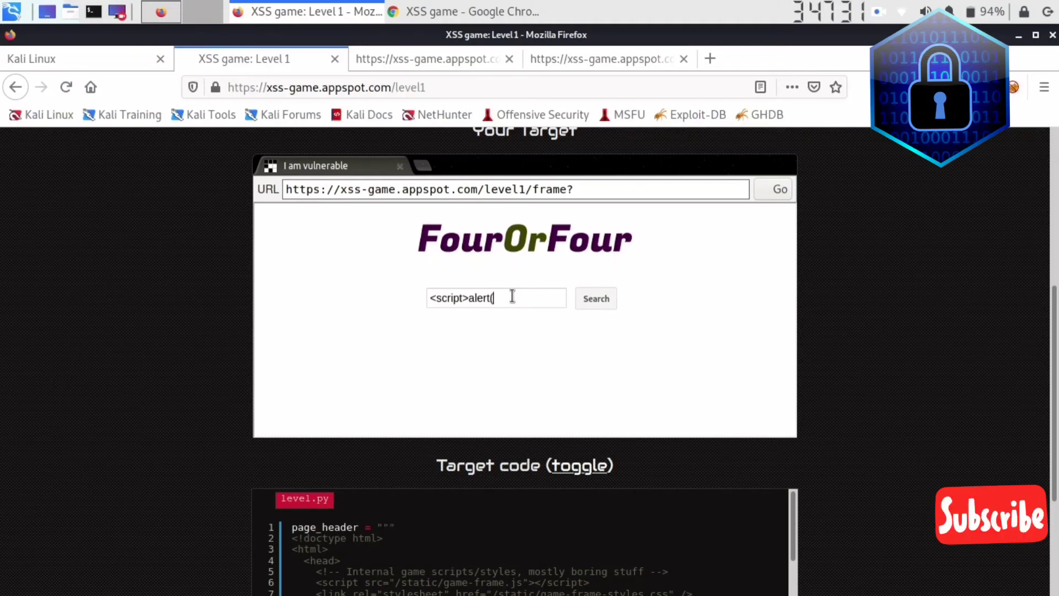
Step: Continue the alert payload in the FourOrFour search box, typing "1)" after "alert("
{"action": "type", "text": "1)</script>"}
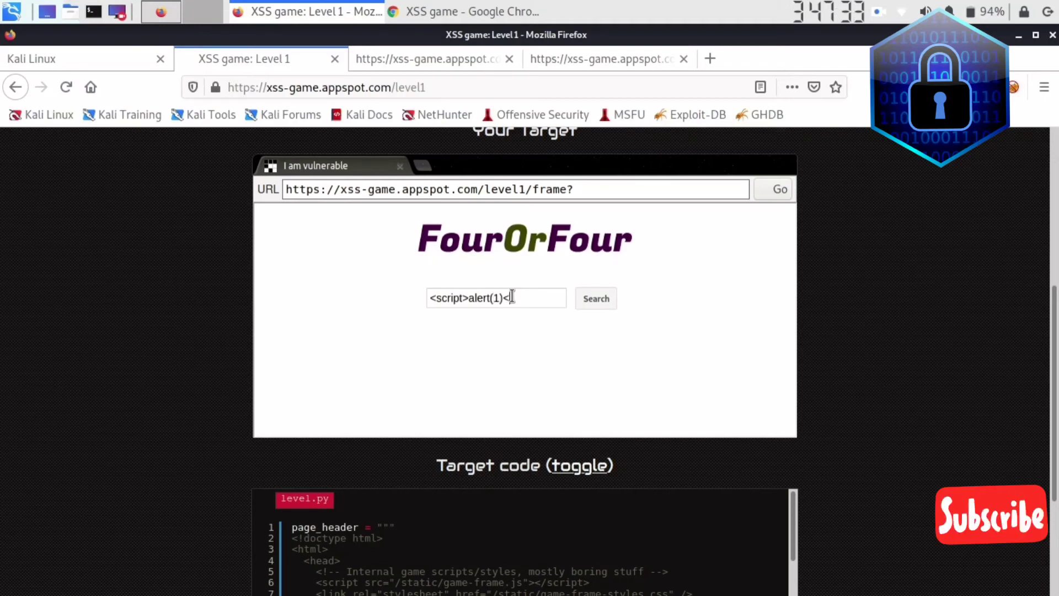
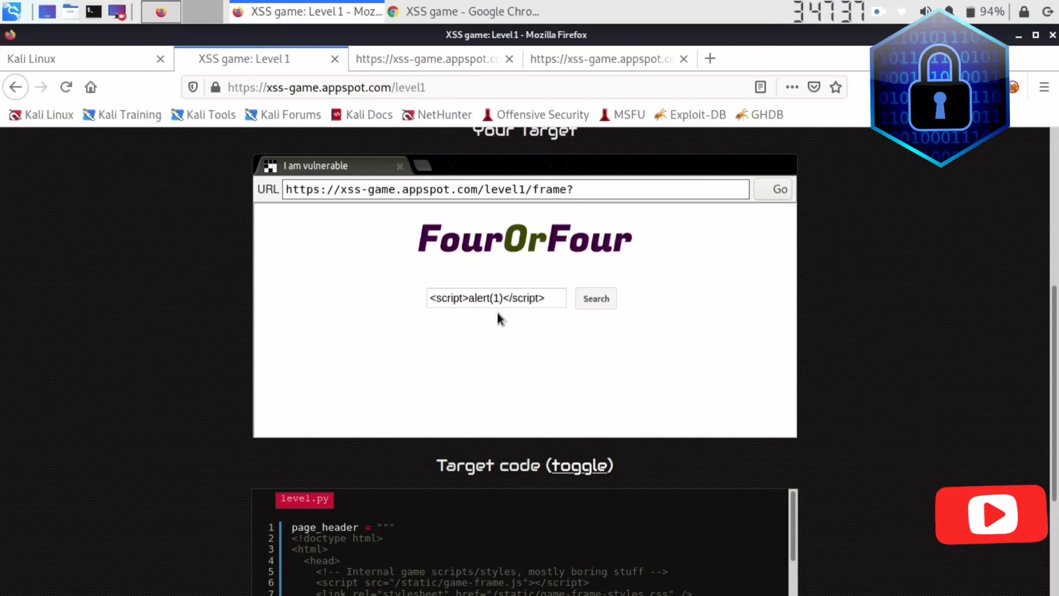
Step: Submit the <script>alert(1)</script> search query so the congratulations alert pops up
{"action": "left_click", "coordinate": [597, 298]}
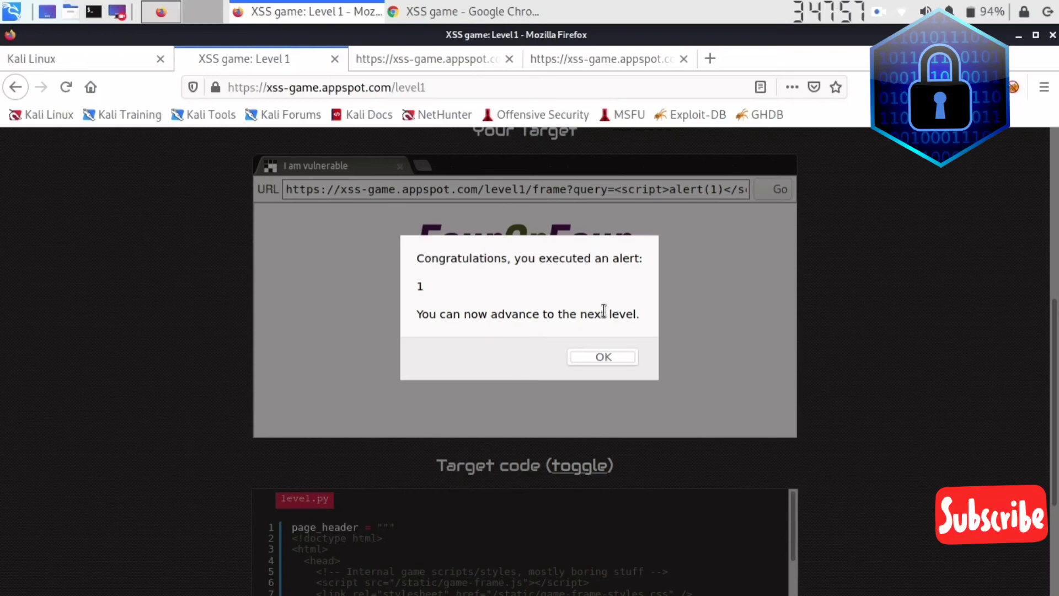
Step: Close the congratulations alert and read through level1.py, where the query is concatenated unescaped
{"action": "left_click", "coordinate": [601, 357]}
{"action": "scroll", "coordinate": [607, 362], "scroll_direction": "down", "scroll_amount": 10}
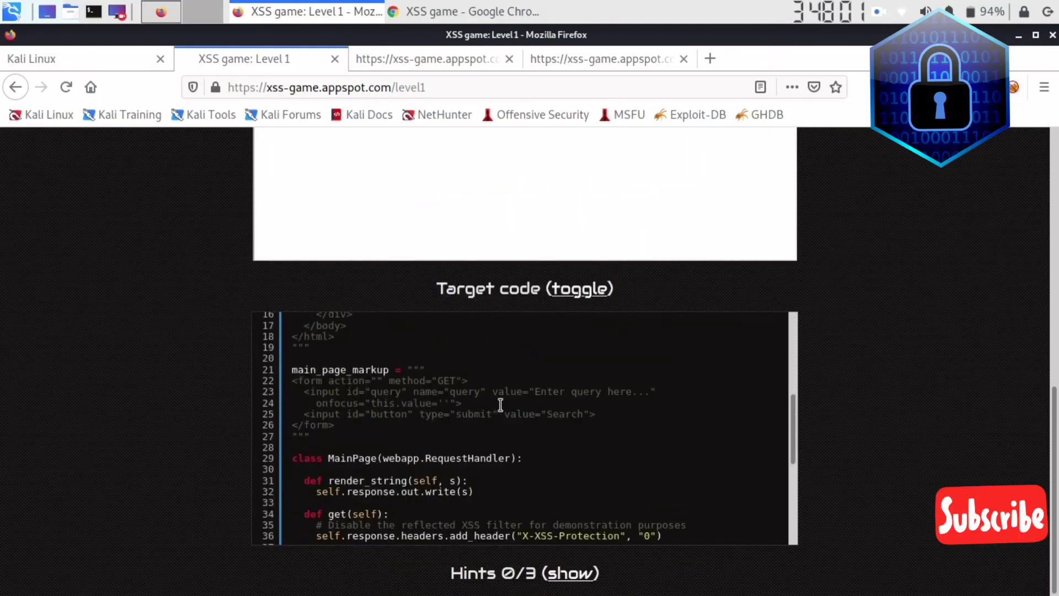
{"action": "scroll", "coordinate": [501, 405], "scroll_direction": "down", "scroll_amount": 6}
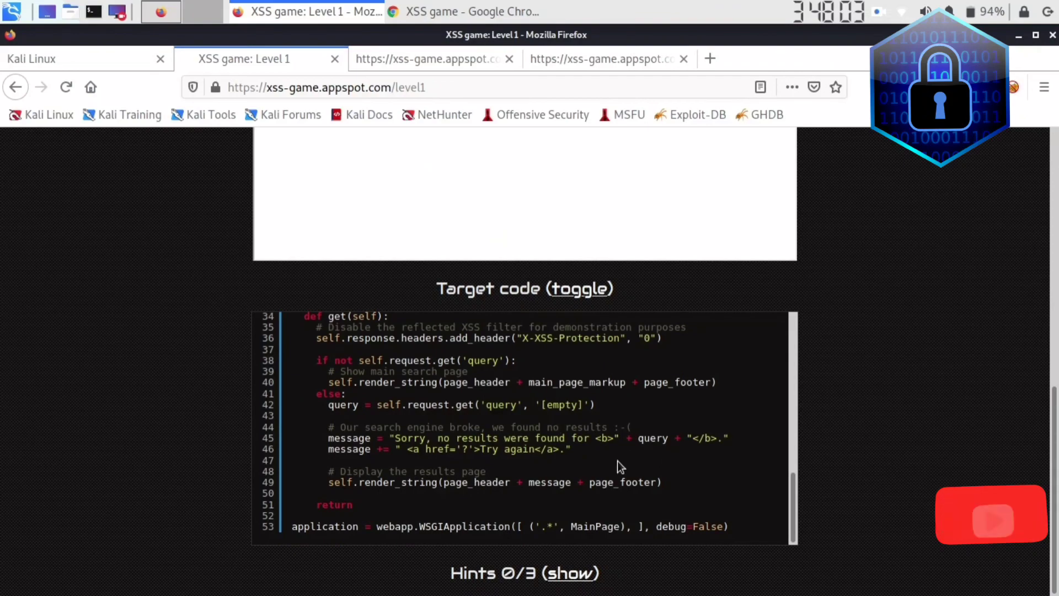
{"action": "scroll", "coordinate": [538, 451], "scroll_direction": "up", "scroll_amount": 8}
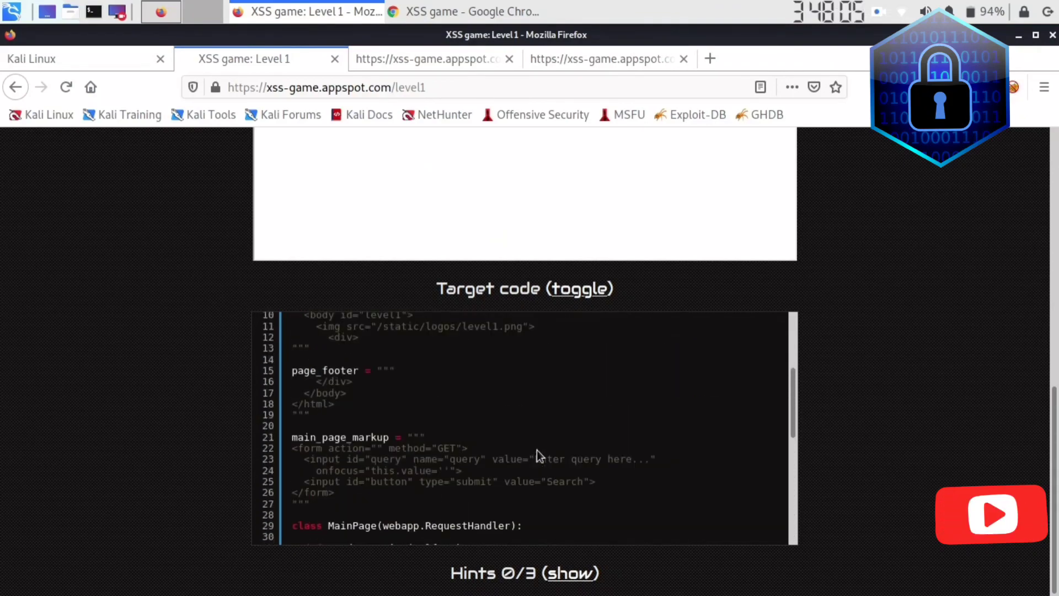
{"action": "scroll", "coordinate": [537, 449], "scroll_direction": "up", "scroll_amount": 2}
{"action": "scroll", "coordinate": [537, 452], "scroll_direction": "down", "scroll_amount": 3}
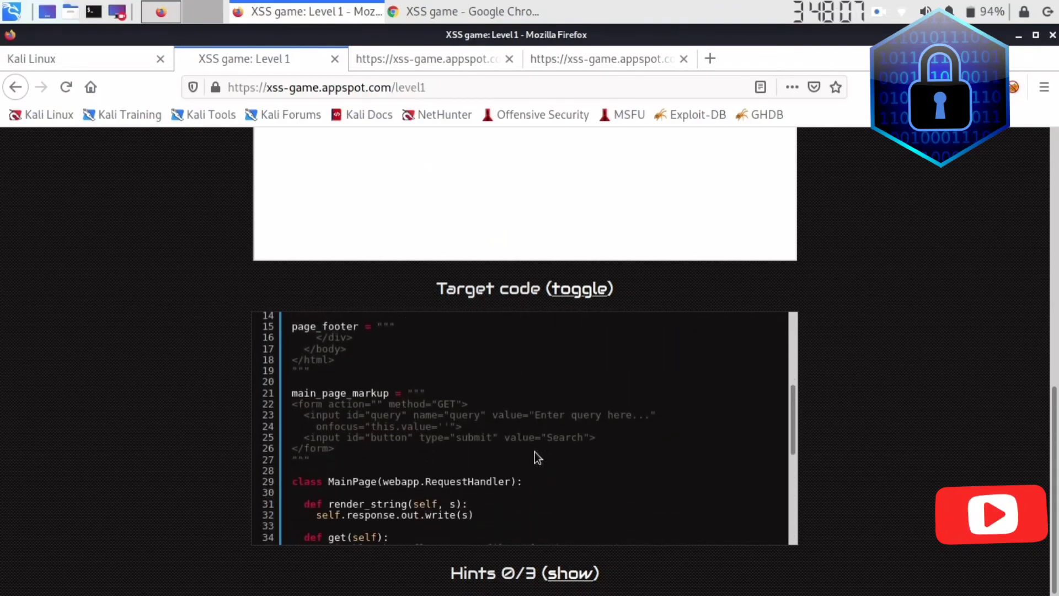
{"action": "scroll", "coordinate": [552, 457], "scroll_direction": "up", "scroll_amount": 5}
{"action": "scroll", "coordinate": [650, 308], "scroll_direction": "up", "scroll_amount": 3}
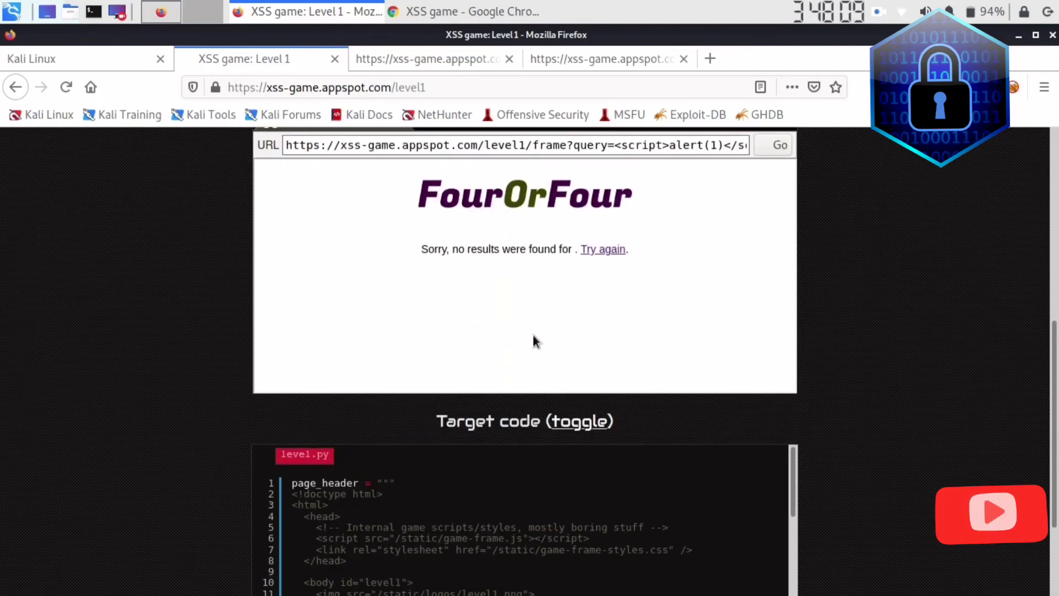
{"action": "scroll", "coordinate": [533, 339], "scroll_direction": "down", "scroll_amount": 4}
{"action": "scroll", "coordinate": [477, 425], "scroll_direction": "down", "scroll_amount": 4}
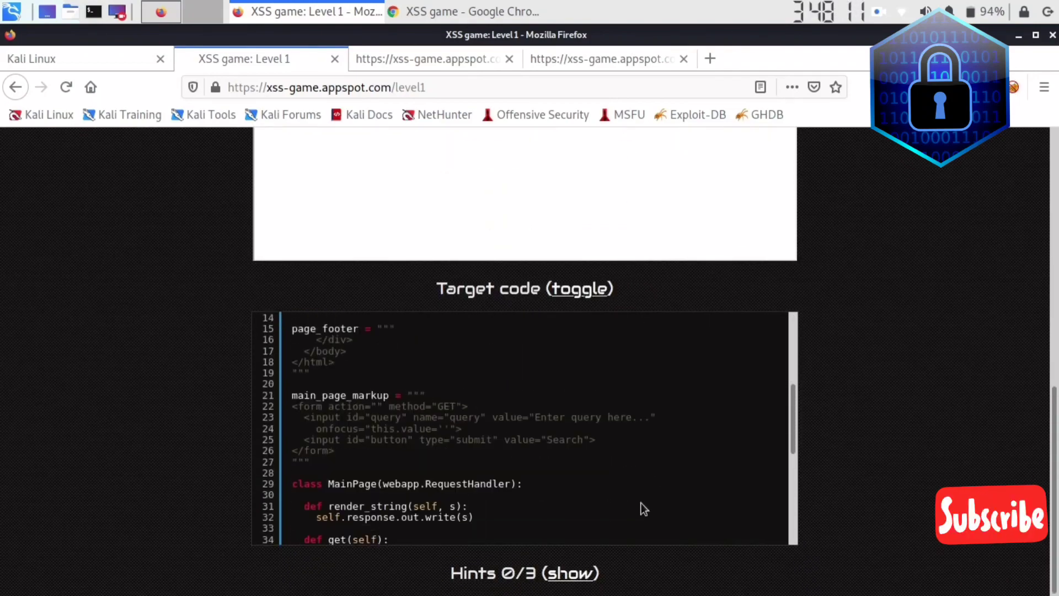
{"action": "scroll", "coordinate": [624, 447], "scroll_direction": "down", "scroll_amount": 4}
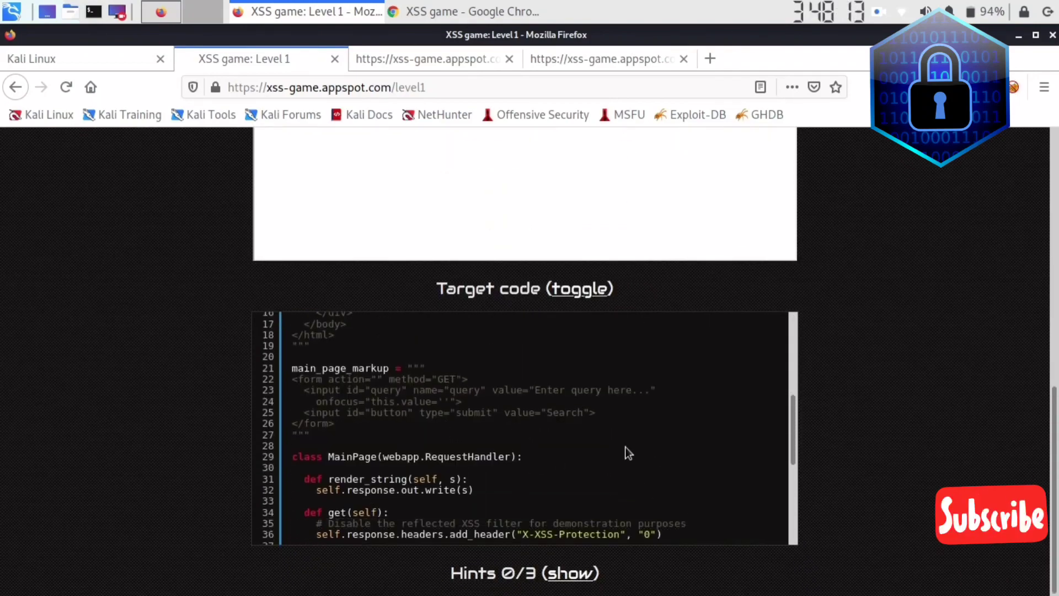
{"action": "scroll", "coordinate": [624, 449], "scroll_direction": "up", "scroll_amount": 3}
{"action": "scroll", "coordinate": [625, 449], "scroll_direction": "up", "scroll_amount": 2}
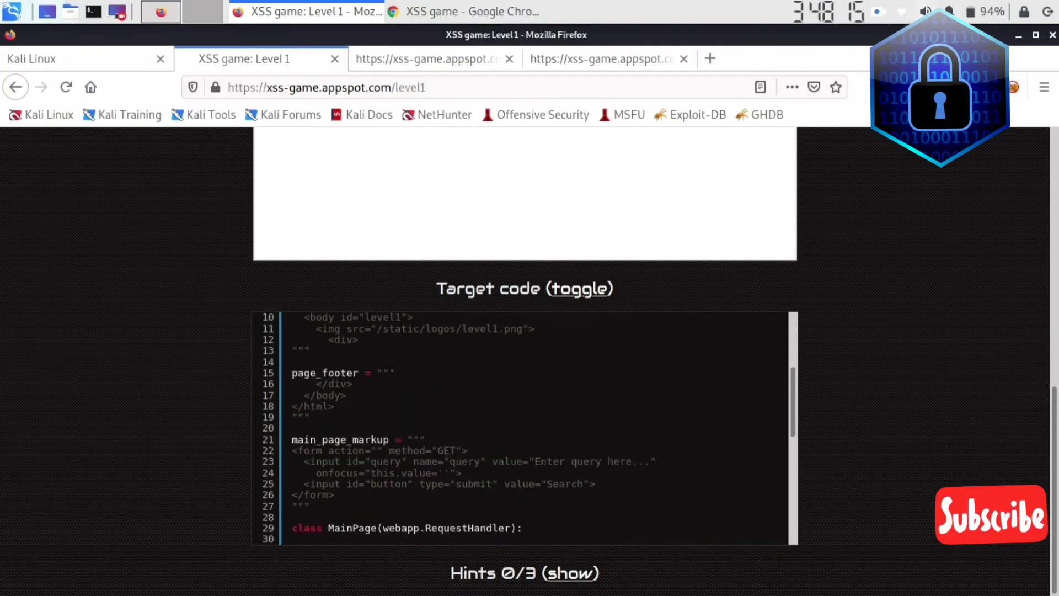
{"action": "left_click", "coordinate": [882, 21]}
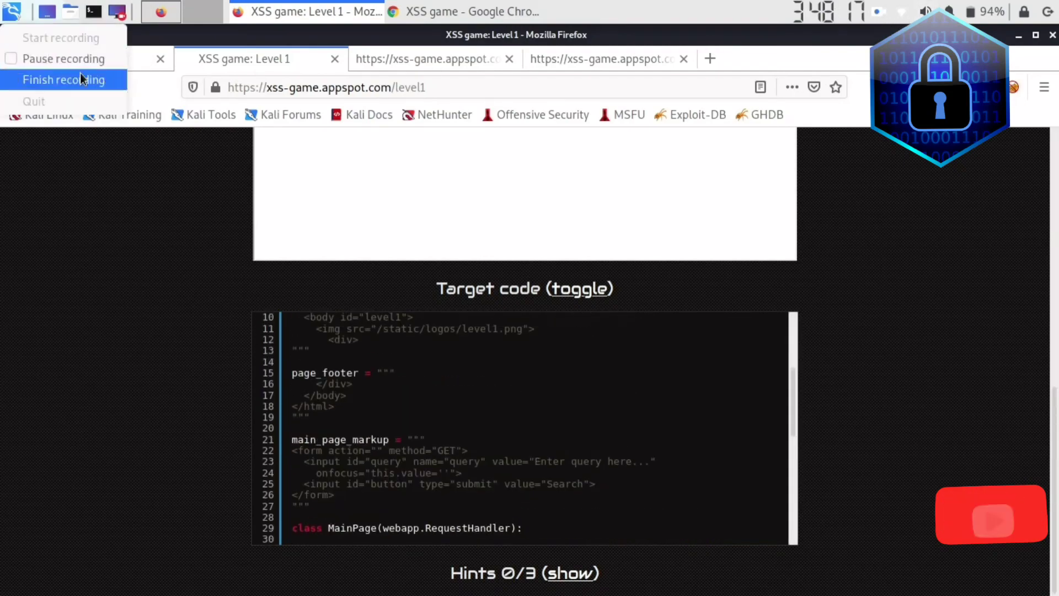